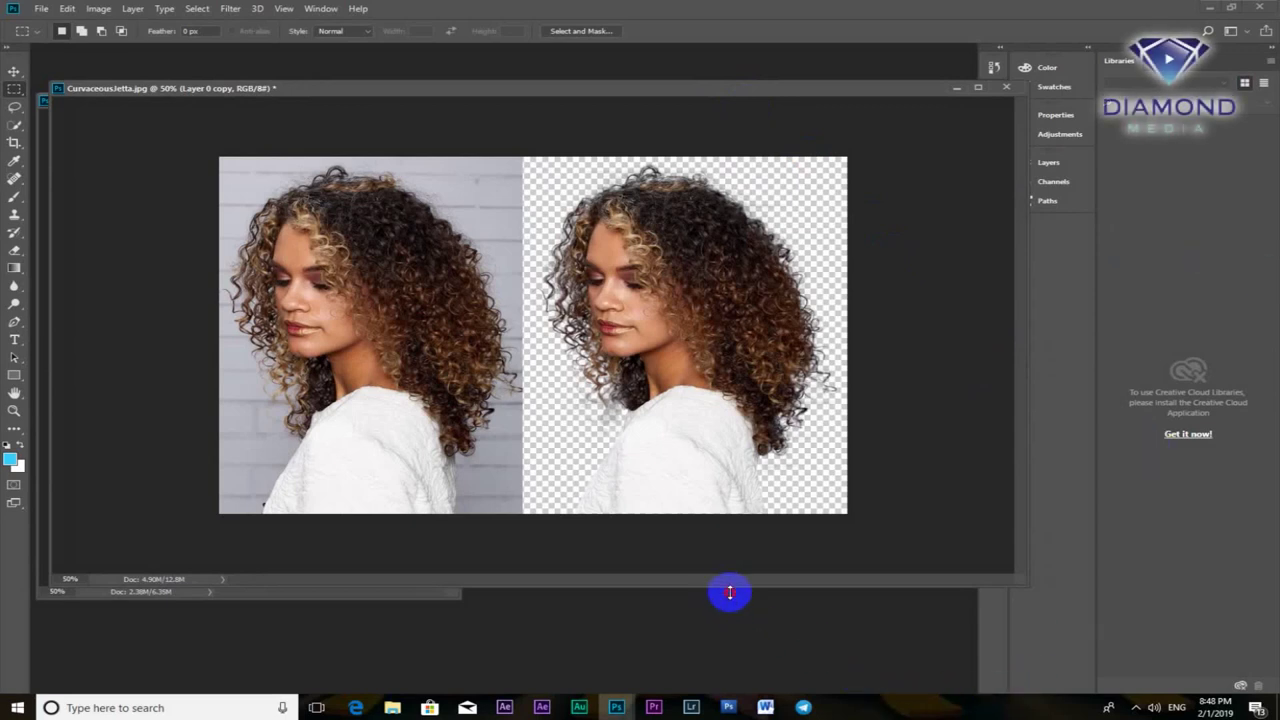
Leave the before-and-after comparison and switch to the original CurvaceousJetta.jpg portrait.
{"action": "left_click_drag", "start_coordinate": [730, 588], "coordinate": [729, 623]}
{"action": "key", "text": "ctrl+plus"}
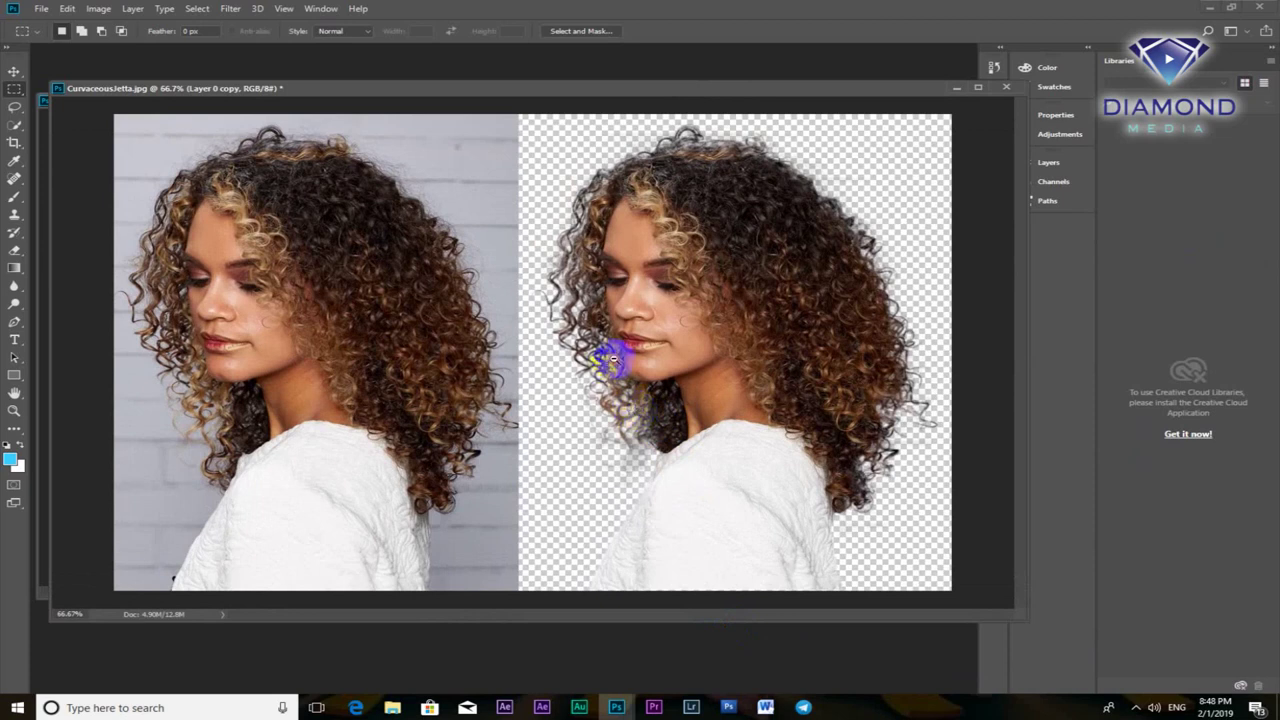
{"action": "key", "text": "ctrl+minus"}
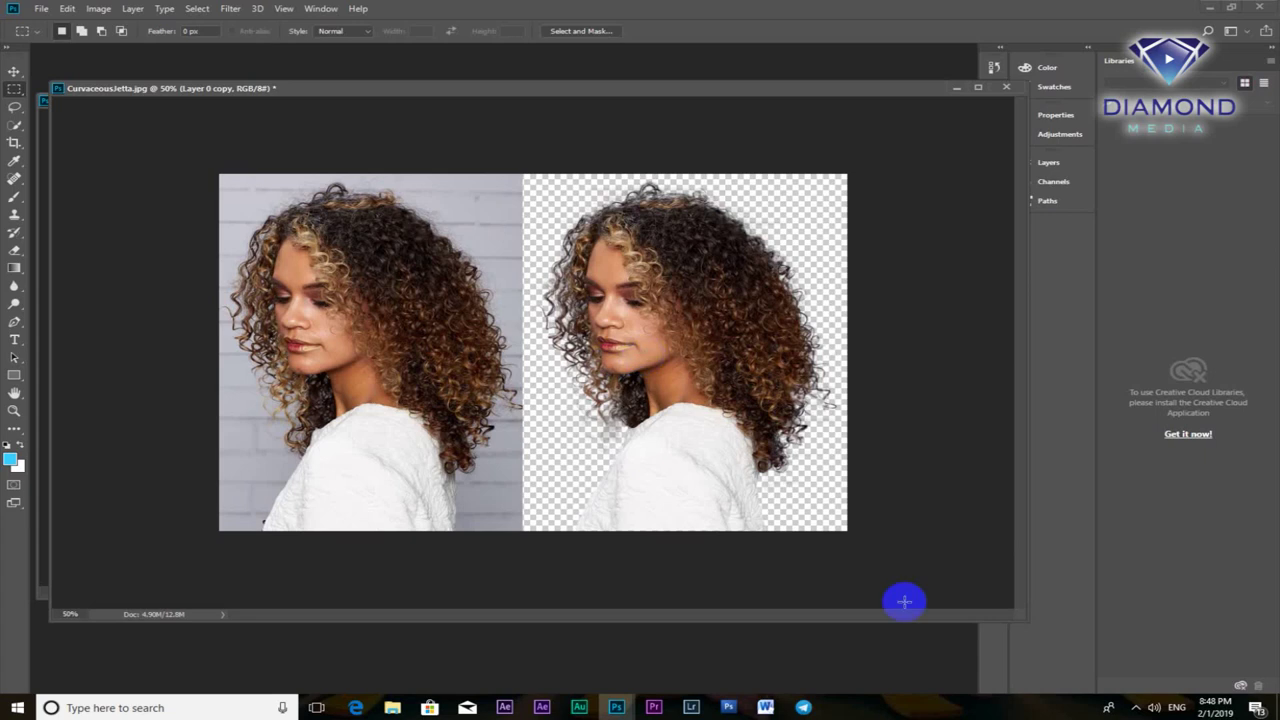
{"action": "left_click_drag", "start_coordinate": [580, 83], "coordinate": [563, 77]}
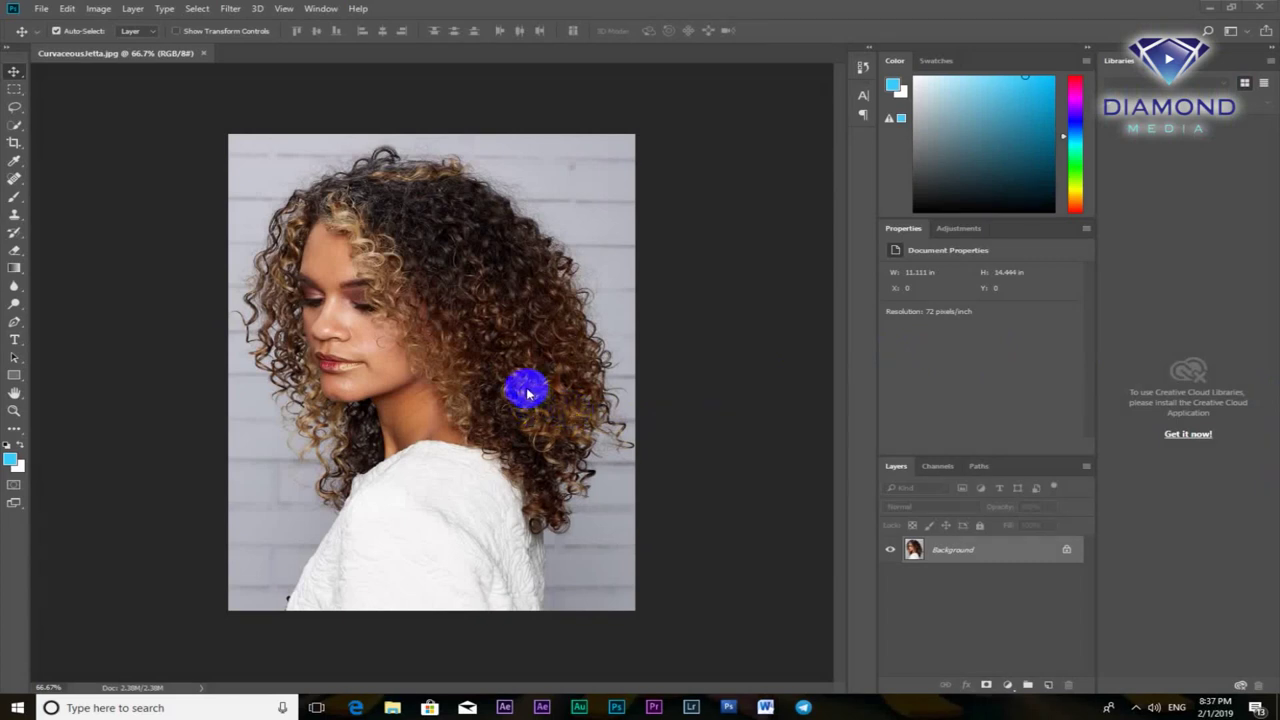
{"action": "scroll", "coordinate": [524, 389], "scroll_direction": "up", "scroll_amount": 1}
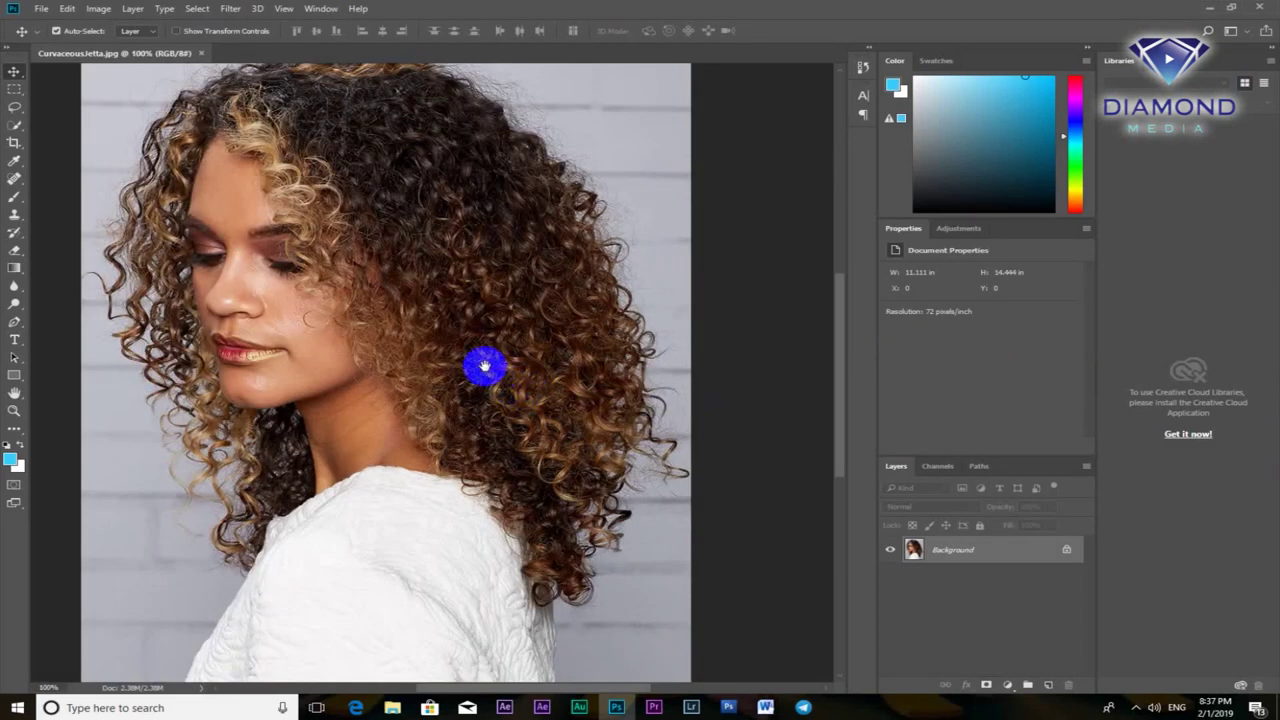
{"action": "left_click_drag", "start_coordinate": [483, 366], "coordinate": [543, 414]}
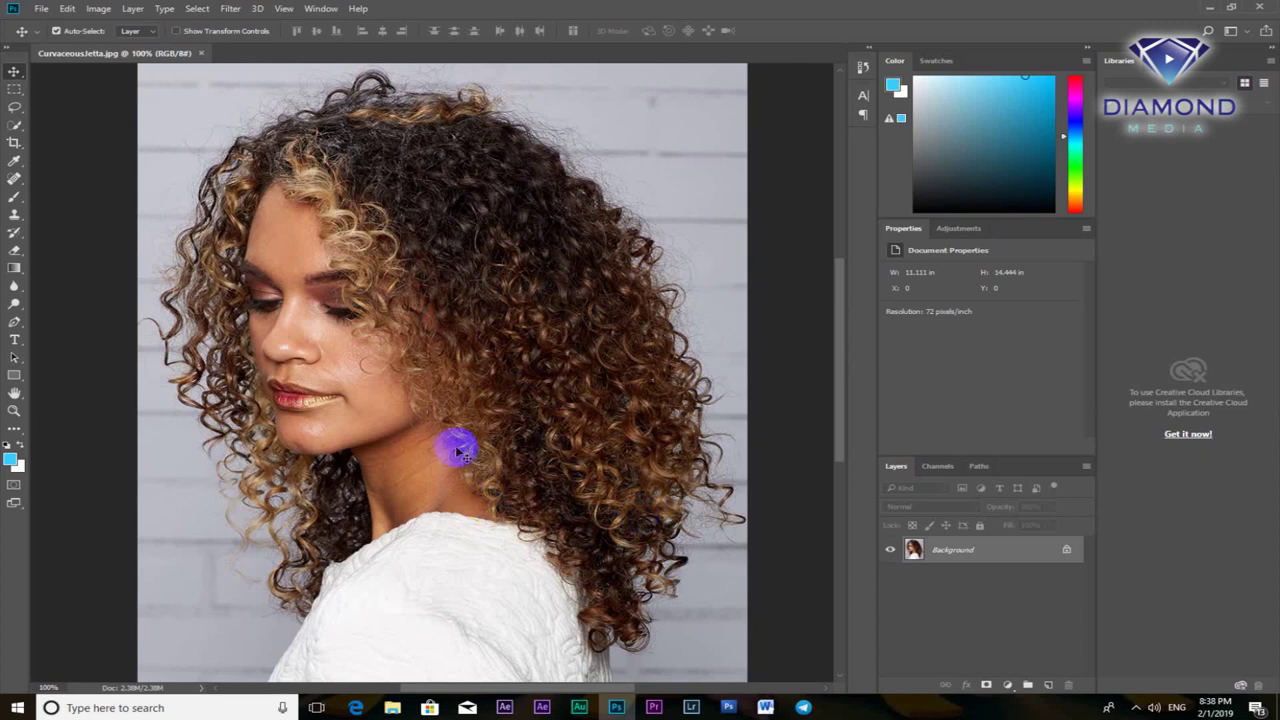
{"action": "key", "text": "ctrl+minus"}
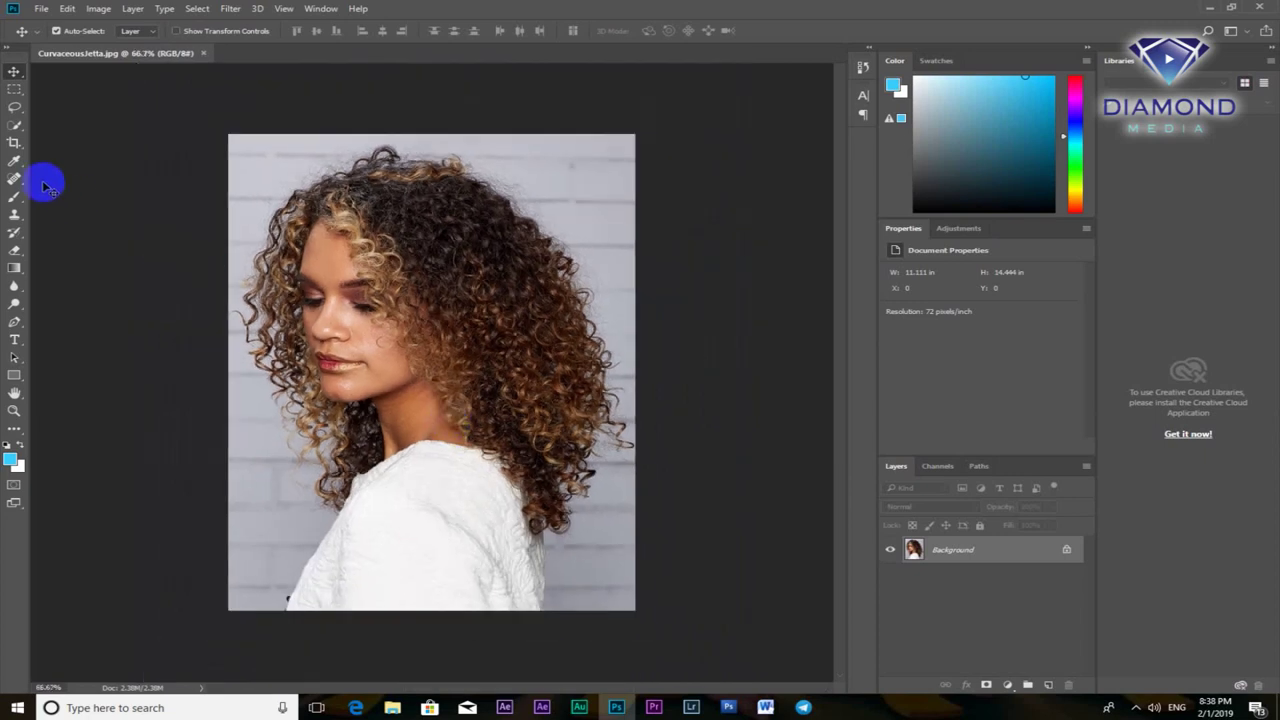
{"action": "left_click", "coordinate": [16, 127]}
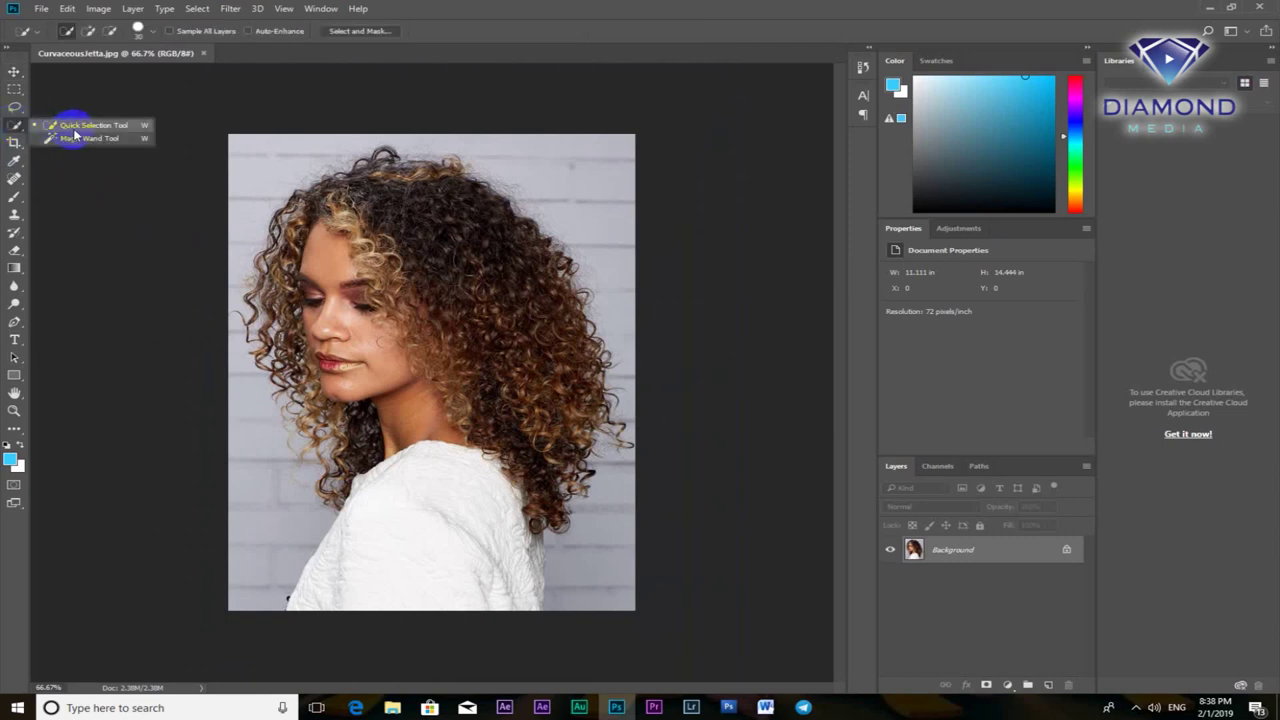
Quick-select the woman's sweater, face and curly hair, then add a mask hiding the brick wall.
{"action": "left_click", "coordinate": [74, 130]}
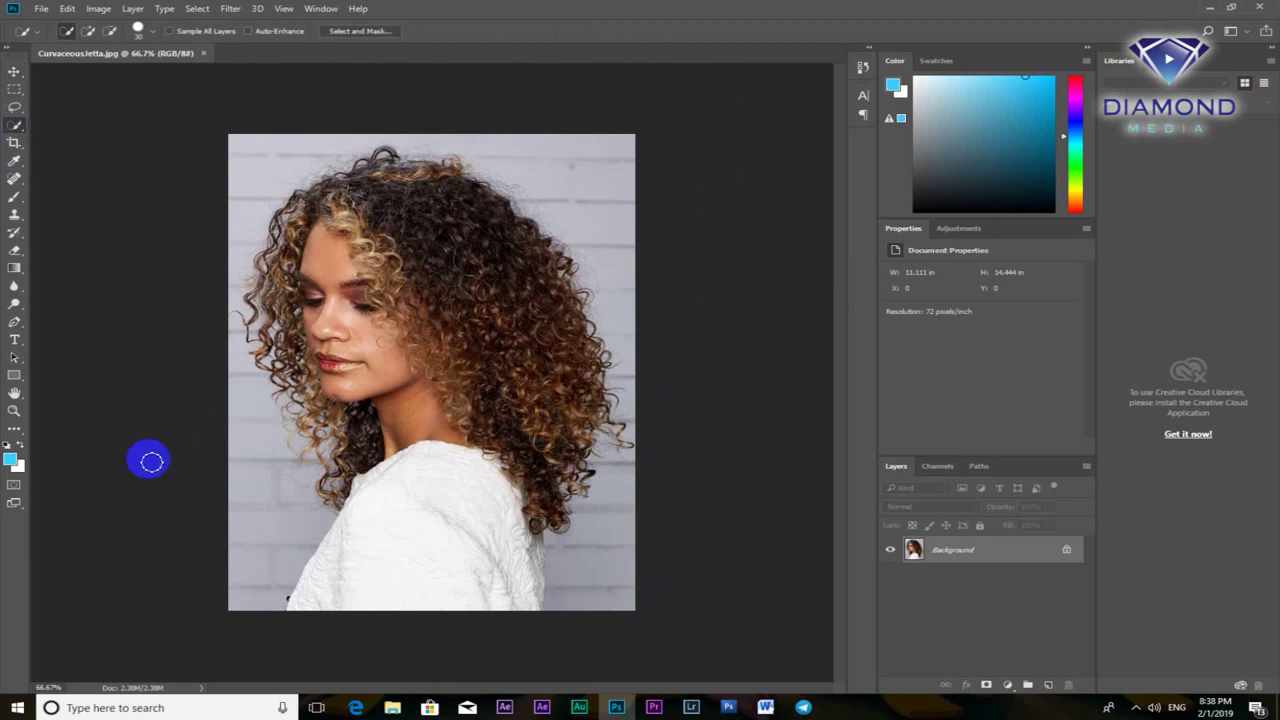
{"action": "mouse_move", "coordinate": [296, 608]}
{"action": "left_mouse_down"}
{"action": "mouse_move", "coordinate": [538, 543]}
{"action": "mouse_move", "coordinate": [528, 591]}
{"action": "left_mouse_up"}
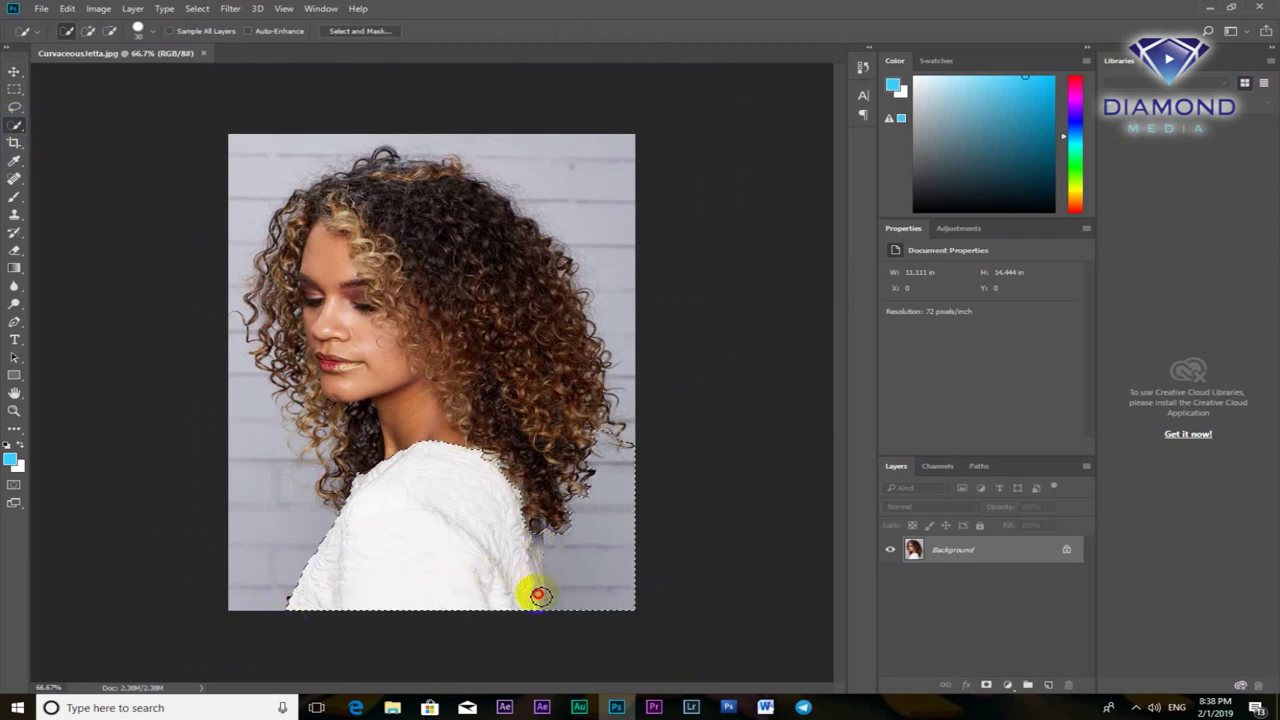
{"action": "left_click_drag", "start_coordinate": [548, 386], "coordinate": [507, 280]}
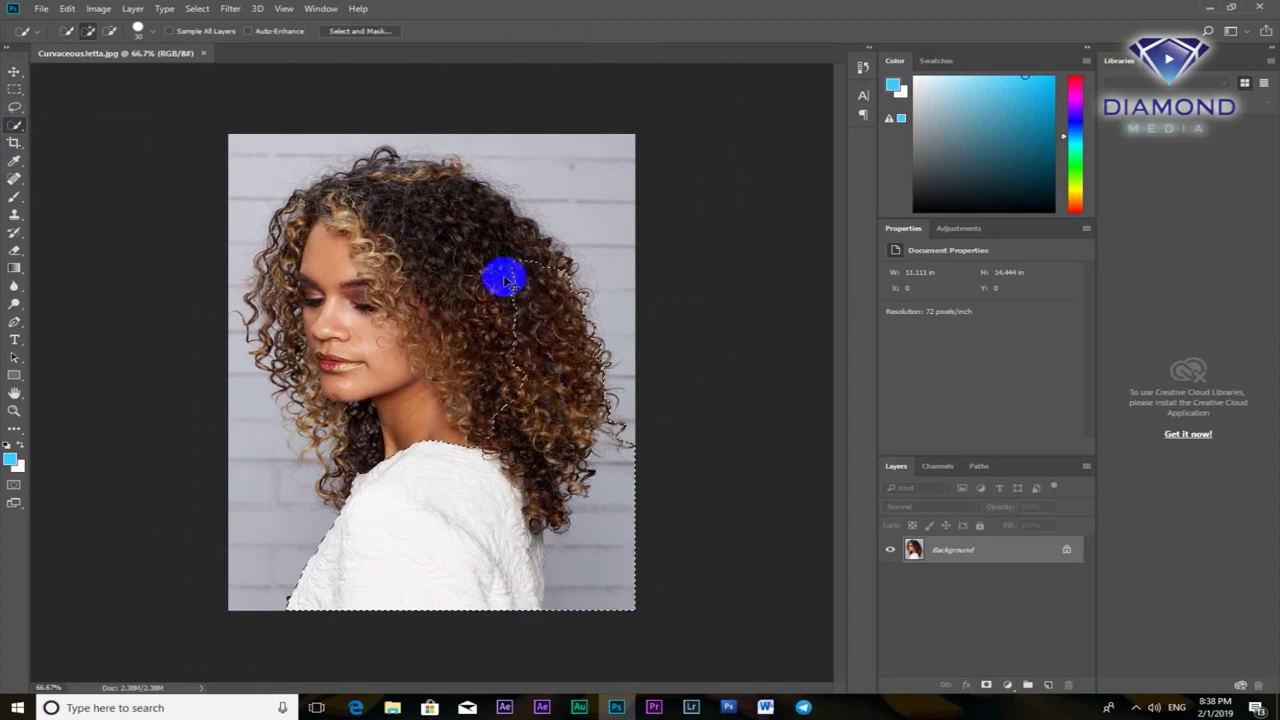
{"action": "left_click_drag", "start_coordinate": [507, 280], "coordinate": [509, 323]}
{"action": "left_click", "coordinate": [303, 624]}
{"action": "left_click_drag", "start_coordinate": [300, 616], "coordinate": [508, 455]}
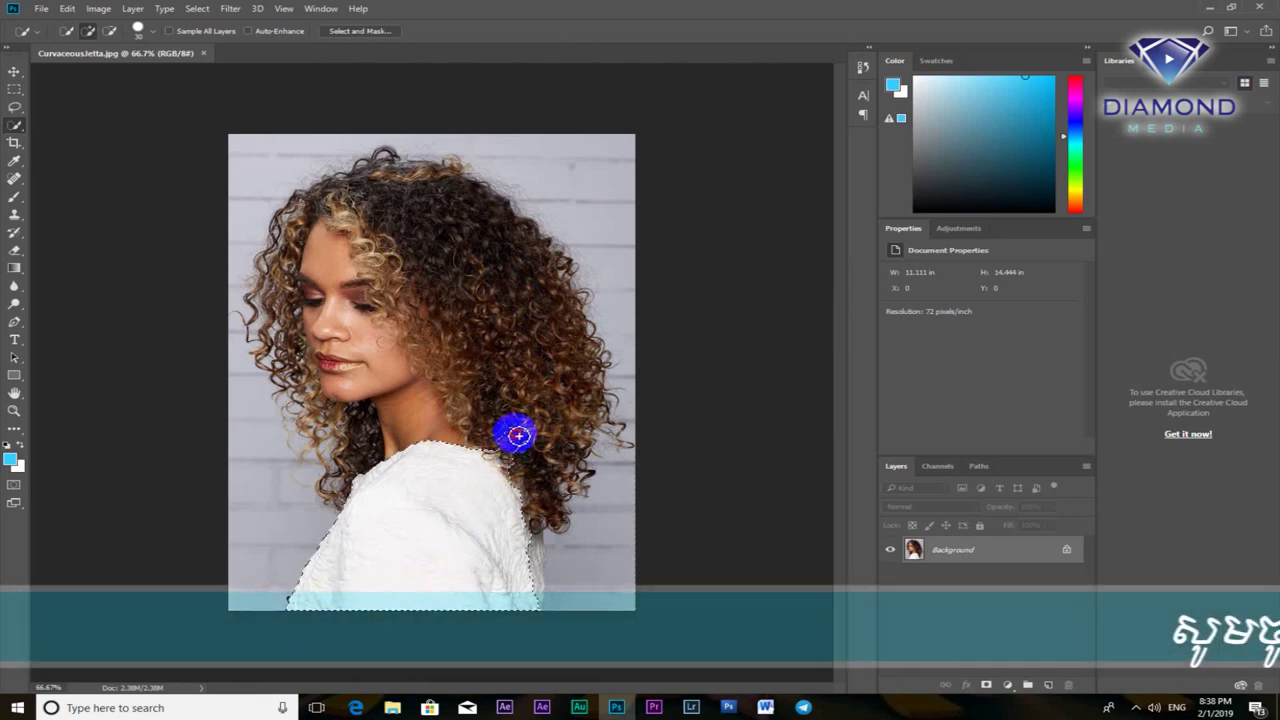
{"action": "mouse_move", "coordinate": [508, 455]}
{"action": "left_mouse_down"}
{"action": "mouse_move", "coordinate": [571, 425]}
{"action": "mouse_move", "coordinate": [529, 268]}
{"action": "mouse_move", "coordinate": [443, 191]}
{"action": "mouse_move", "coordinate": [369, 183]}
{"action": "mouse_move", "coordinate": [314, 209]}
{"action": "mouse_move", "coordinate": [297, 251]}
{"action": "mouse_move", "coordinate": [309, 298]}
{"action": "mouse_move", "coordinate": [290, 385]}
{"action": "mouse_move", "coordinate": [344, 451]}
{"action": "mouse_move", "coordinate": [377, 304]}
{"action": "mouse_move", "coordinate": [371, 434]}
{"action": "mouse_move", "coordinate": [388, 462]}
{"action": "left_mouse_up"}
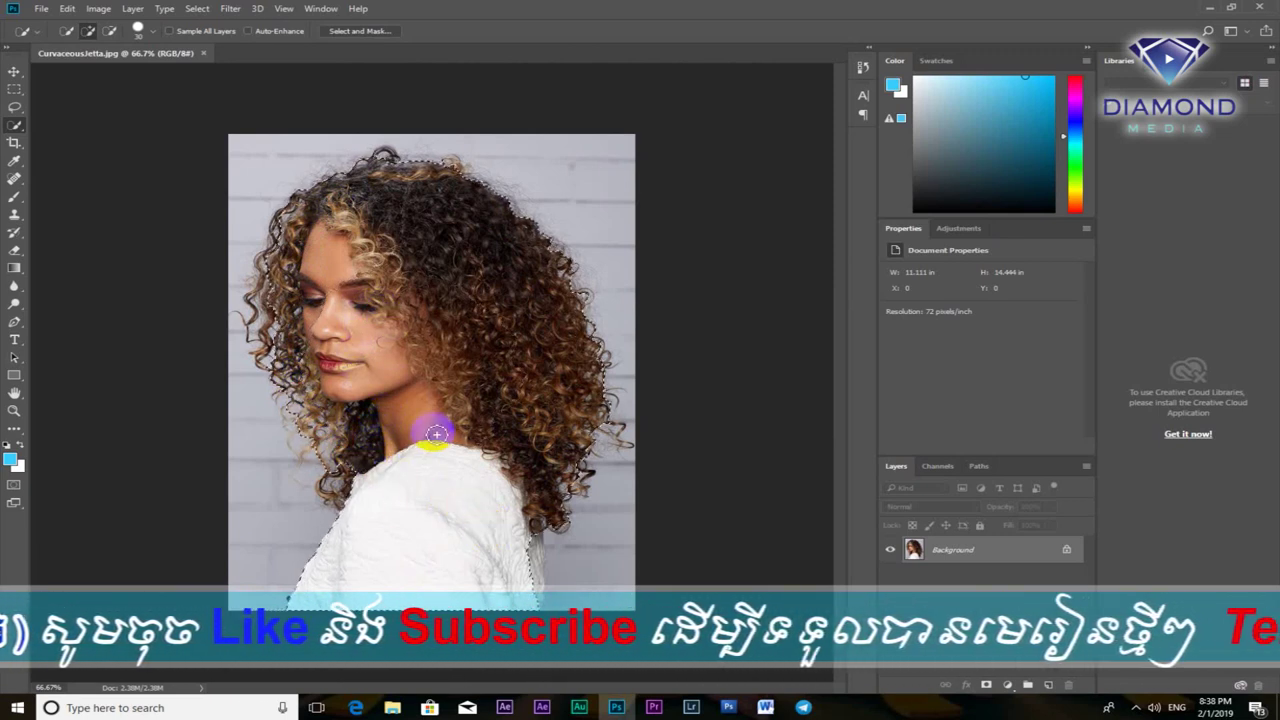
{"action": "scroll", "coordinate": [429, 400], "scroll_direction": "up", "scroll_amount": 1}
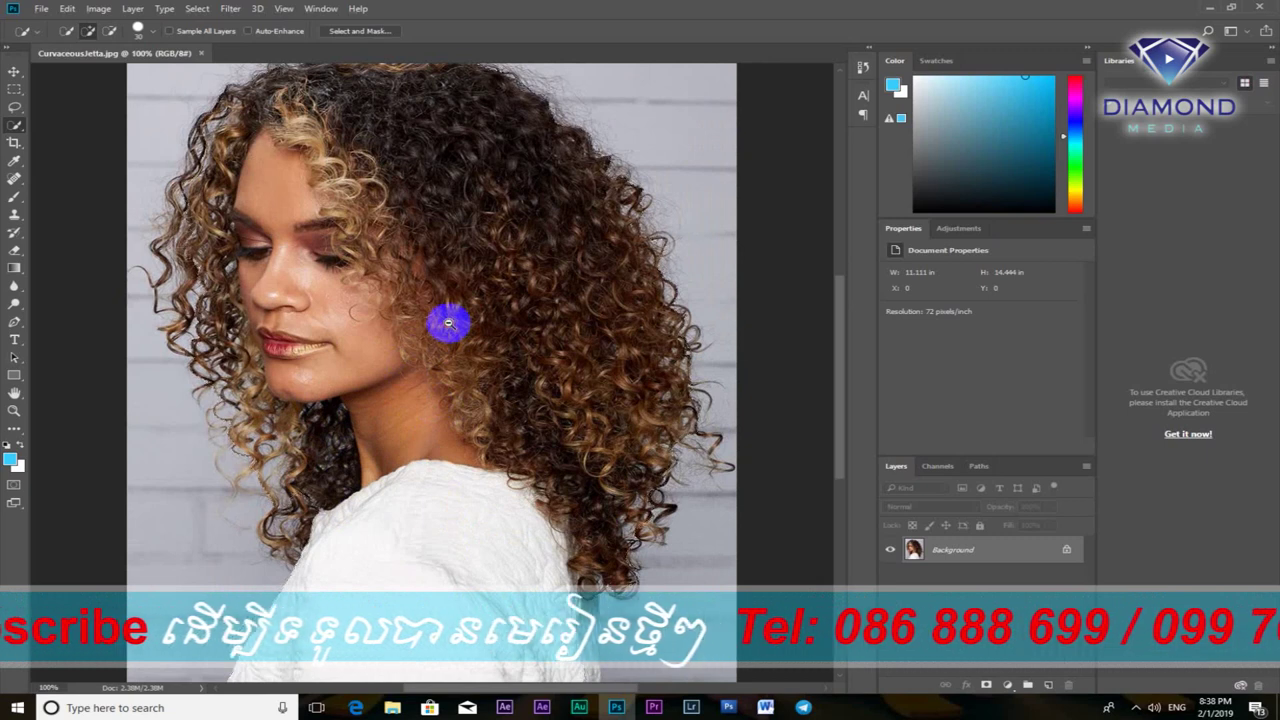
{"action": "scroll", "coordinate": [420, 320], "scroll_direction": "down", "scroll_amount": 1}
{"action": "scroll", "coordinate": [410, 324], "scroll_direction": "up", "scroll_amount": 1}
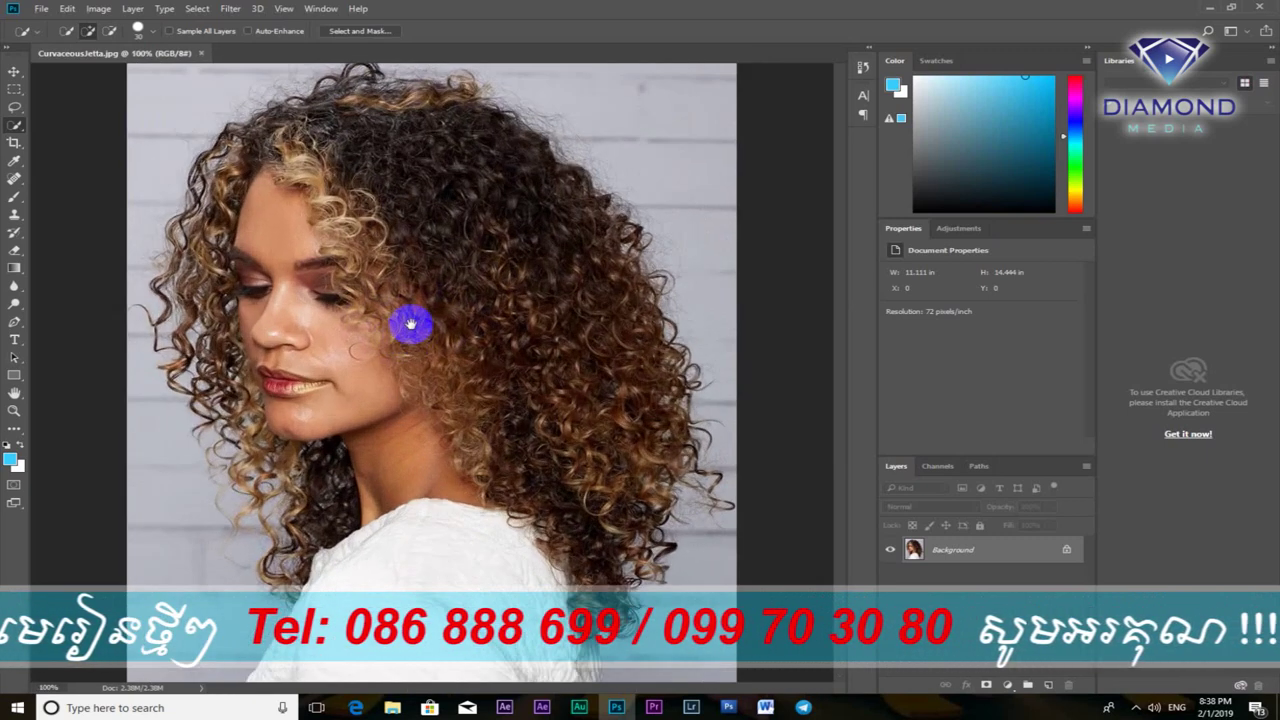
{"action": "scroll", "coordinate": [416, 326], "scroll_direction": "down", "scroll_amount": 1}
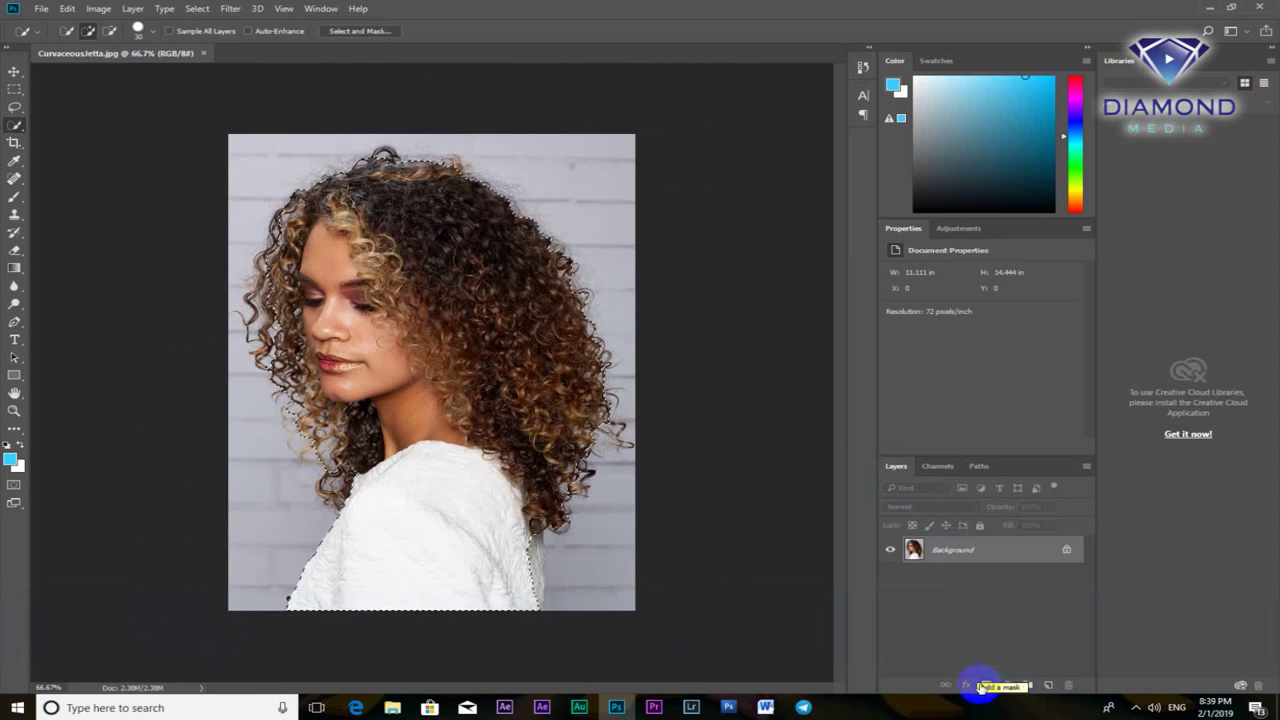
{"action": "left_click", "coordinate": [981, 686]}
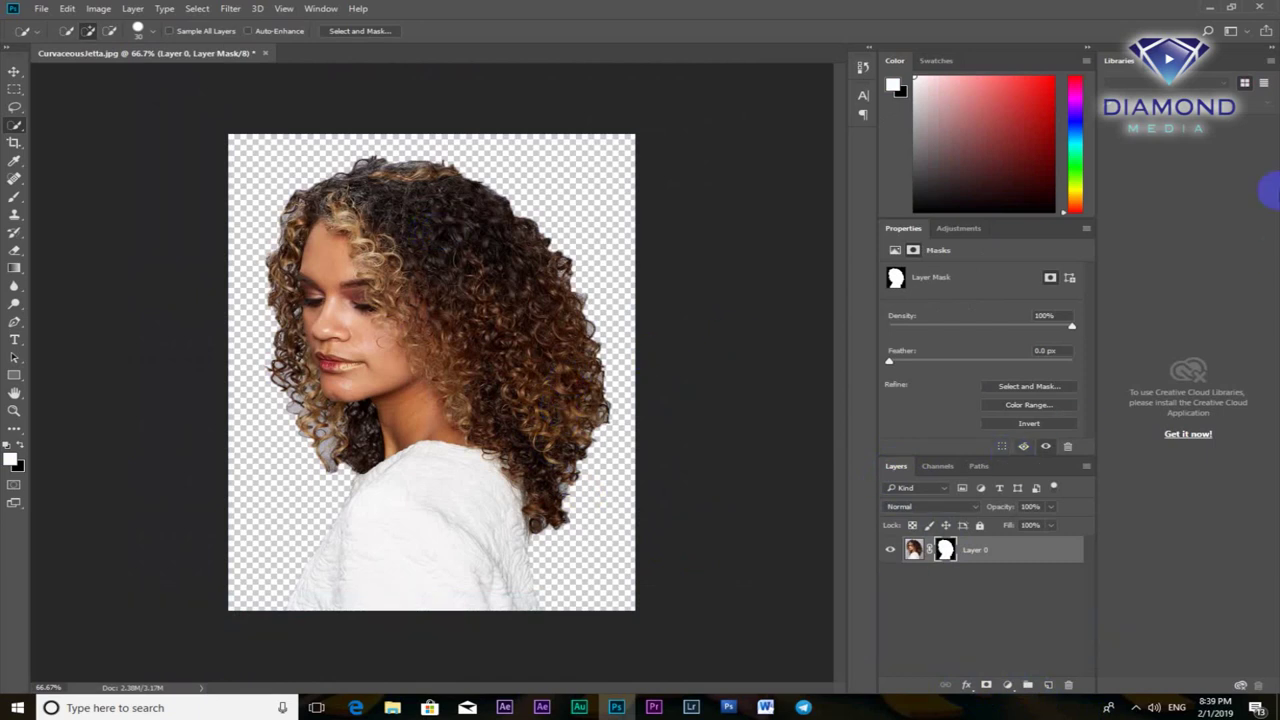
Feather the Layer 0 mask edge to 0.4 px and check the softened hair edge.
{"action": "left_click", "coordinate": [618, 517]}
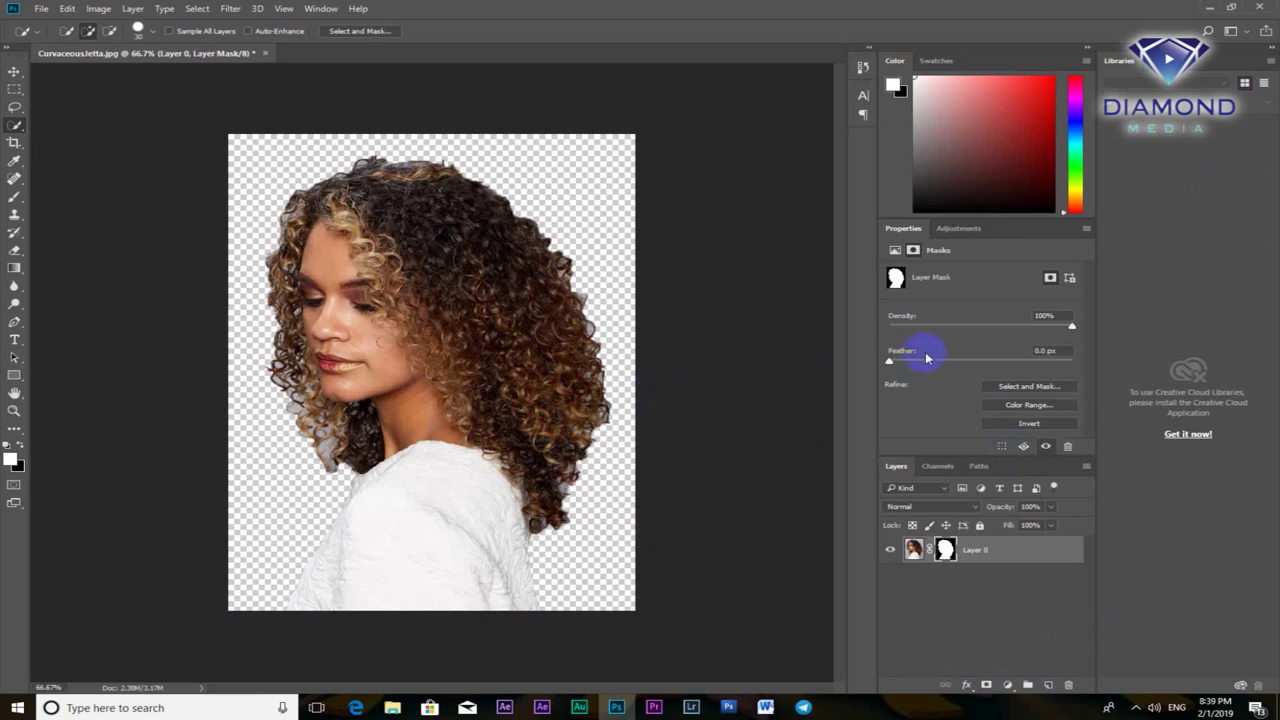
{"action": "mouse_move", "coordinate": [895, 367]}
{"action": "left_mouse_down"}
{"action": "mouse_move", "coordinate": [1020, 363]}
{"action": "mouse_move", "coordinate": [880, 363]}
{"action": "mouse_move", "coordinate": [896, 364]}
{"action": "left_mouse_up"}
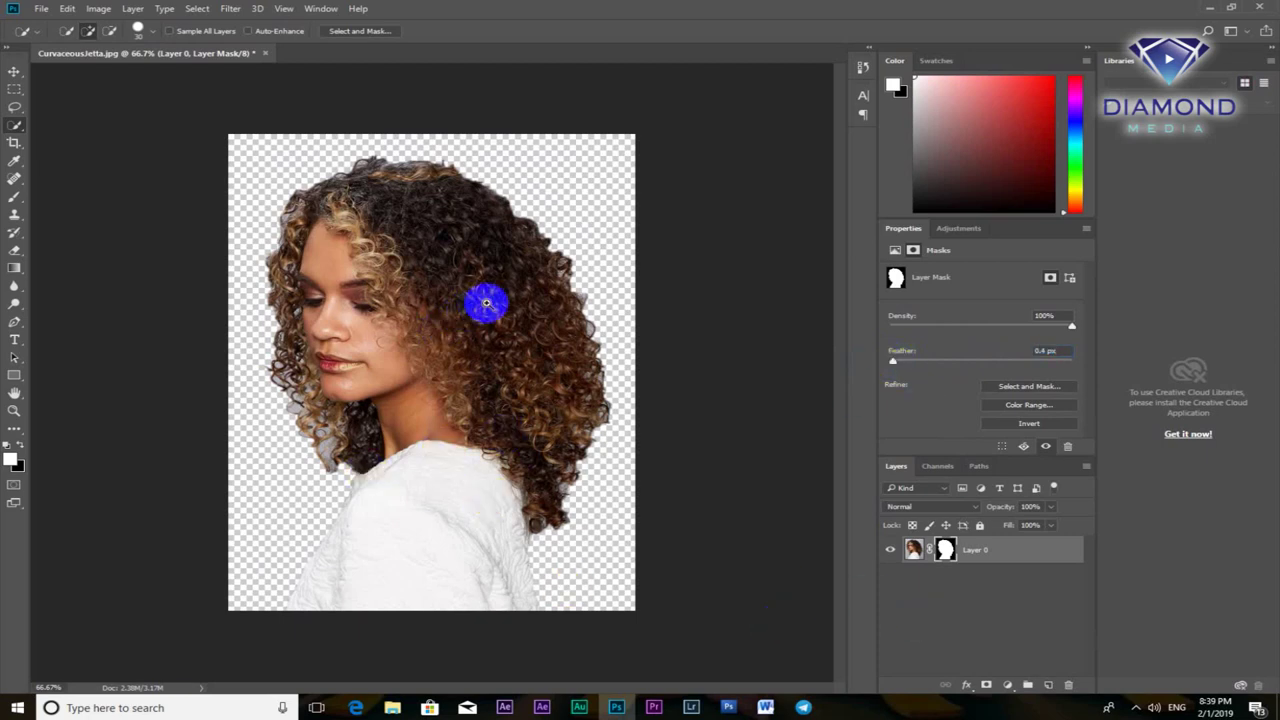
{"action": "key", "text": "ctrl+plus"}
{"action": "key", "text": "ctrl+minus"}
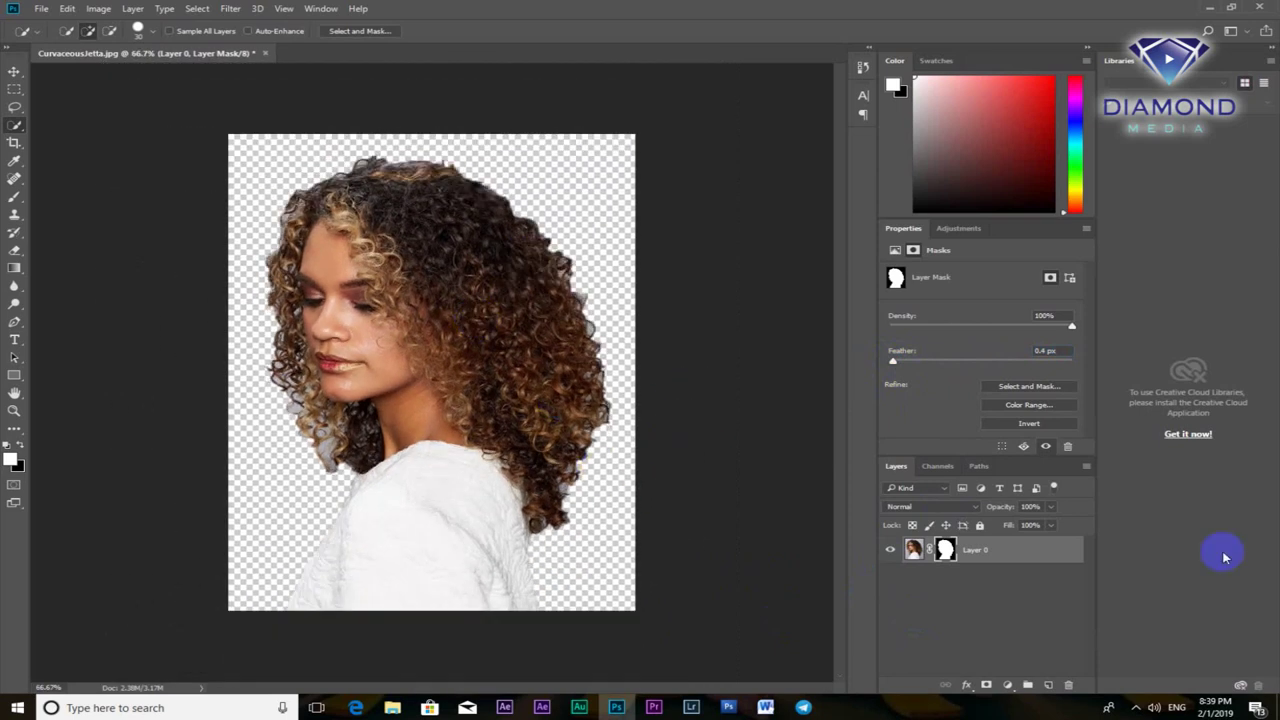
{"action": "left_click", "coordinate": [943, 553]}
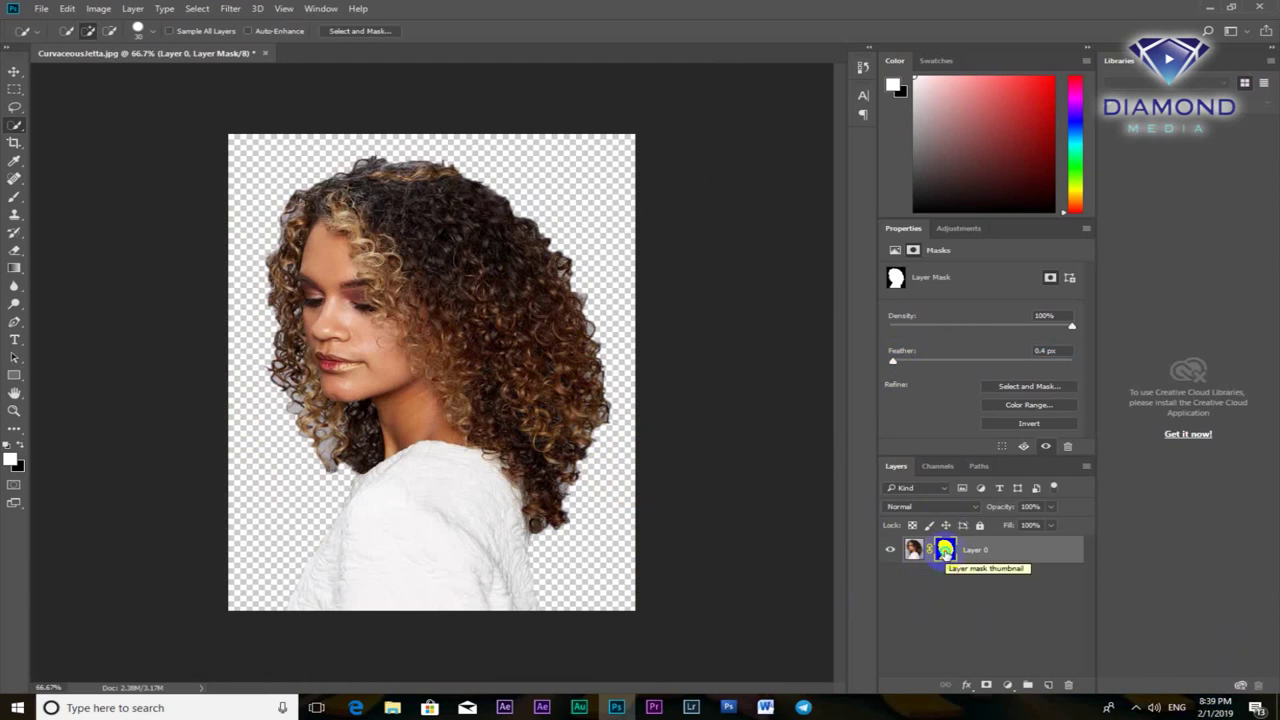
Launch Select and Mask from the context menu of Layer 0's mask thumbnail.
{"action": "right_click", "coordinate": [945, 552]}
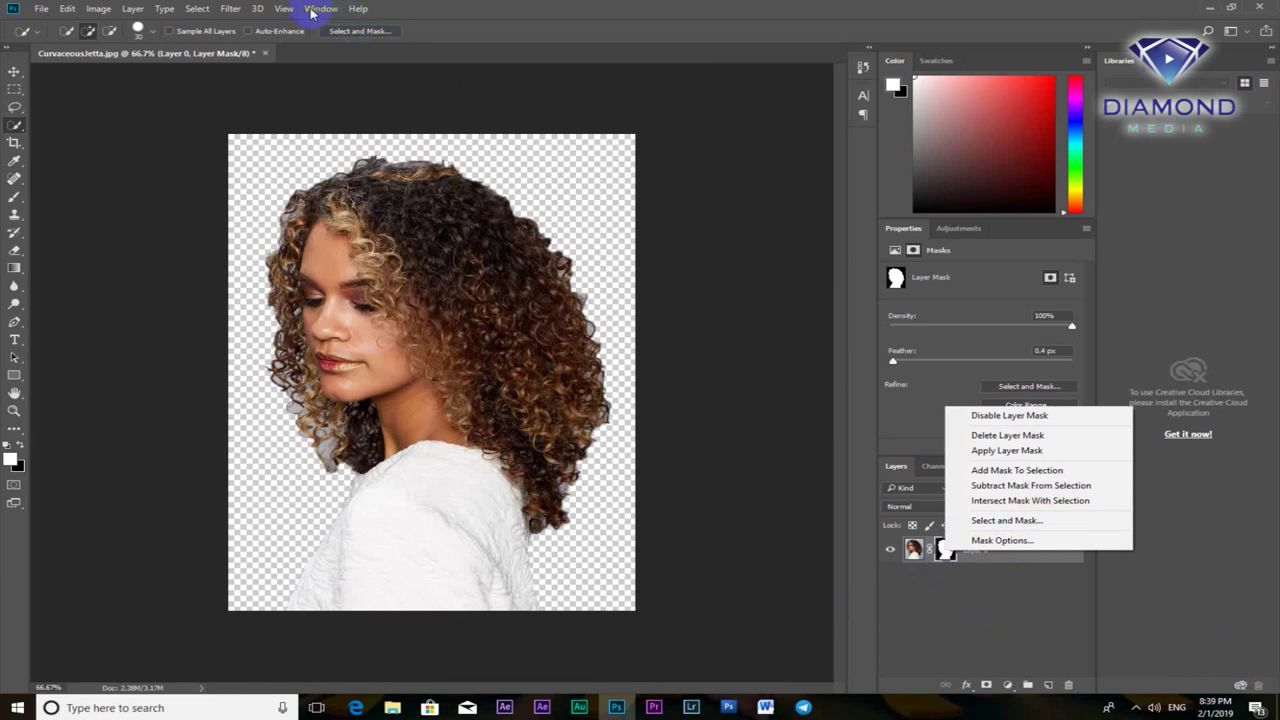
{"action": "left_click", "coordinate": [197, 14]}
{"action": "left_click", "coordinate": [197, 14]}
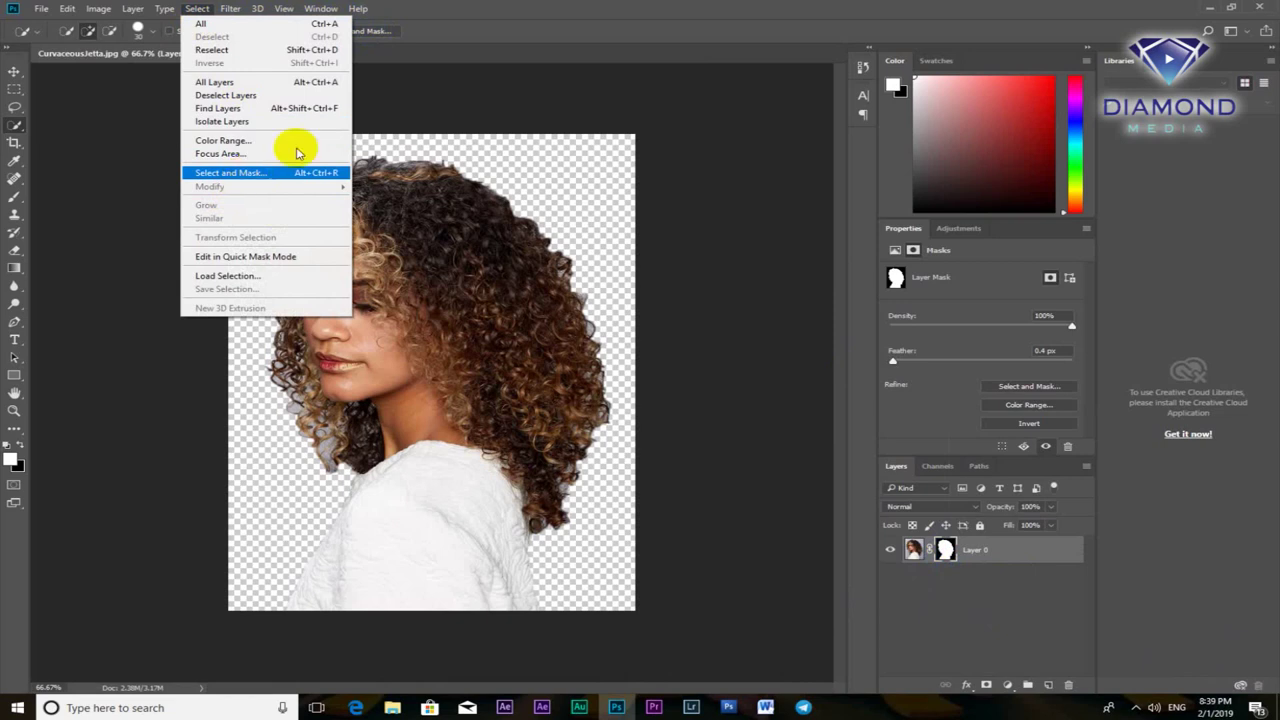
{"action": "left_click", "coordinate": [500, 14]}
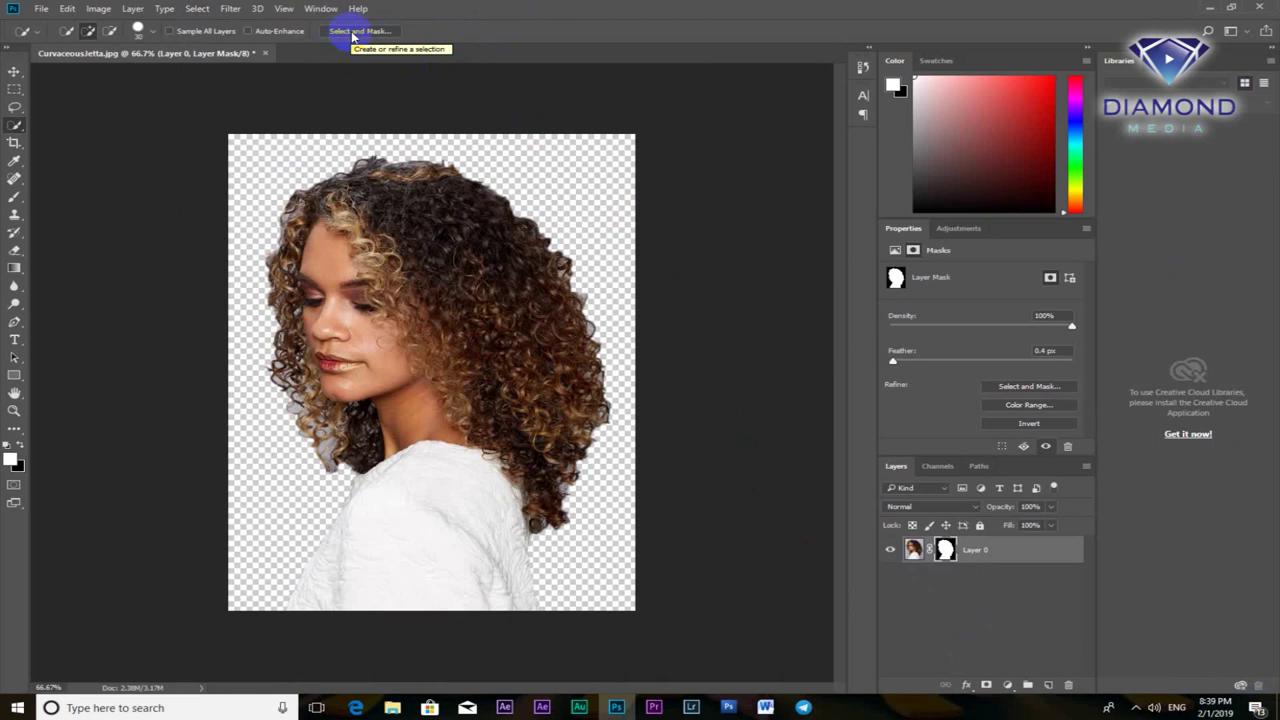
{"action": "right_click", "coordinate": [945, 549]}
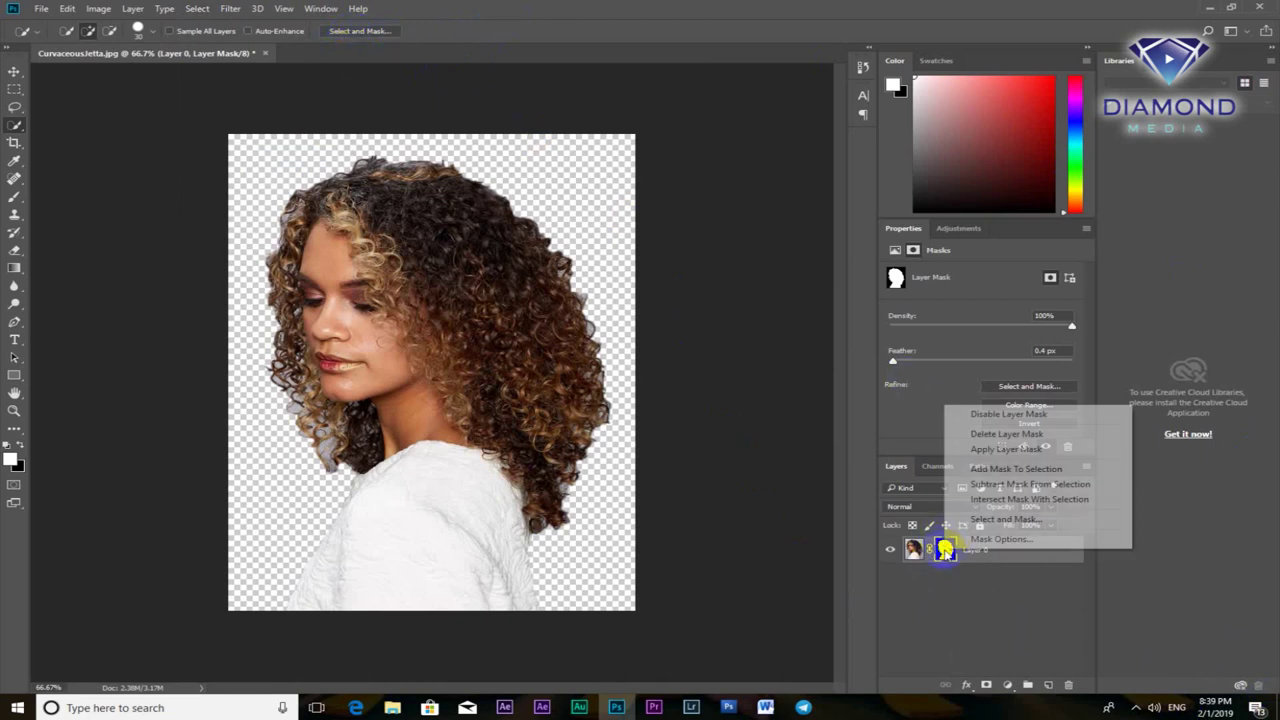
{"action": "left_click", "coordinate": [1000, 519]}
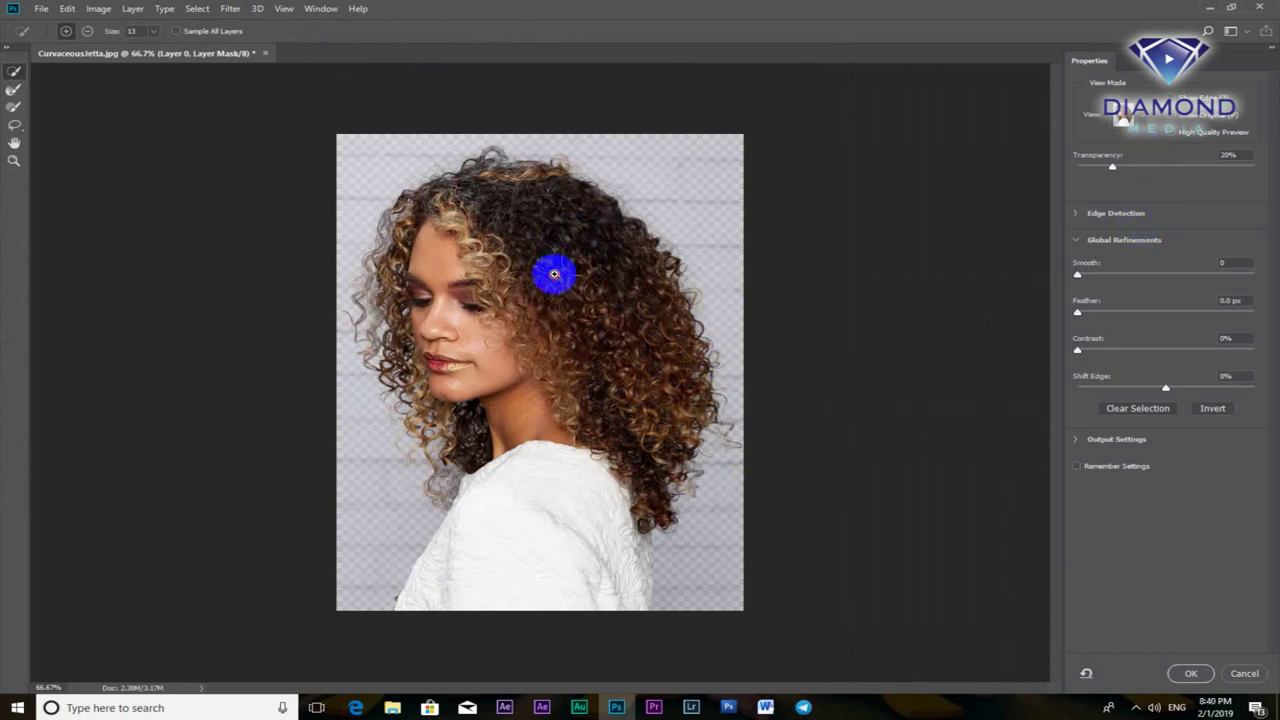
Adjust the preview transparency of masked areas so the hidden background shows nearly opaque.
{"action": "scroll", "coordinate": [564, 260], "scroll_direction": "up", "scroll_amount": 1}
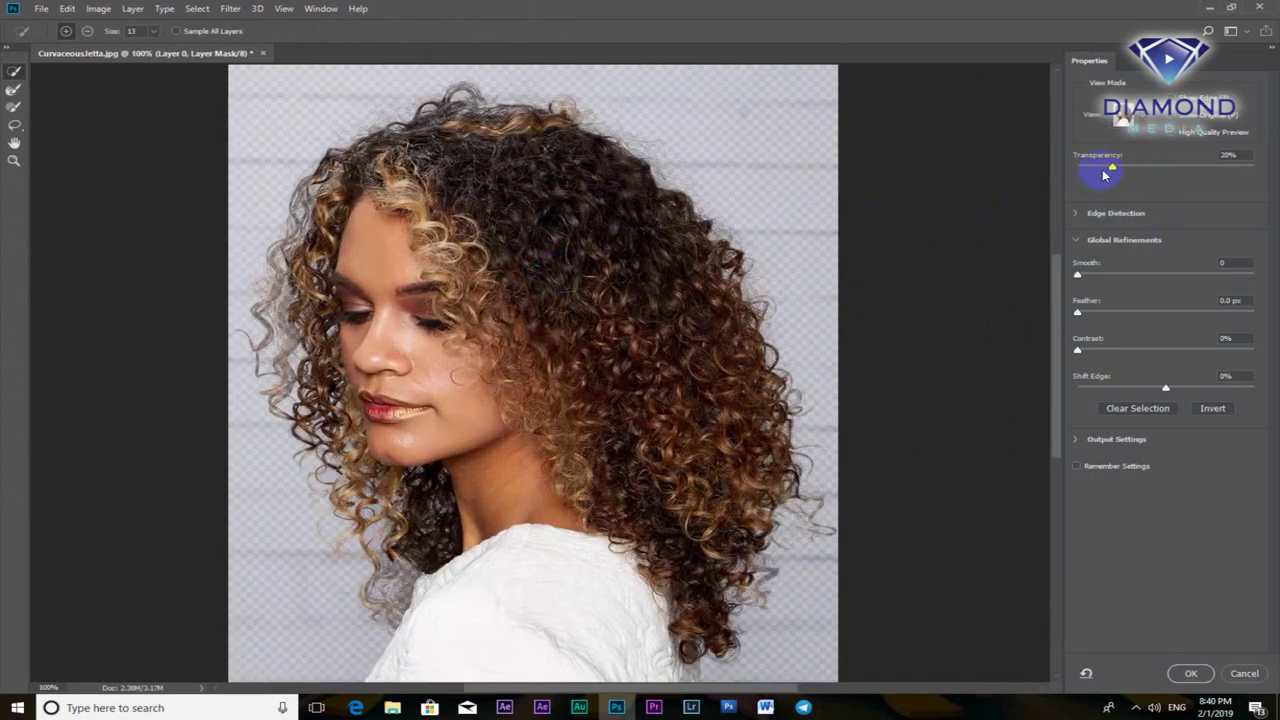
{"action": "left_click_drag", "start_coordinate": [1113, 167], "coordinate": [1102, 170]}
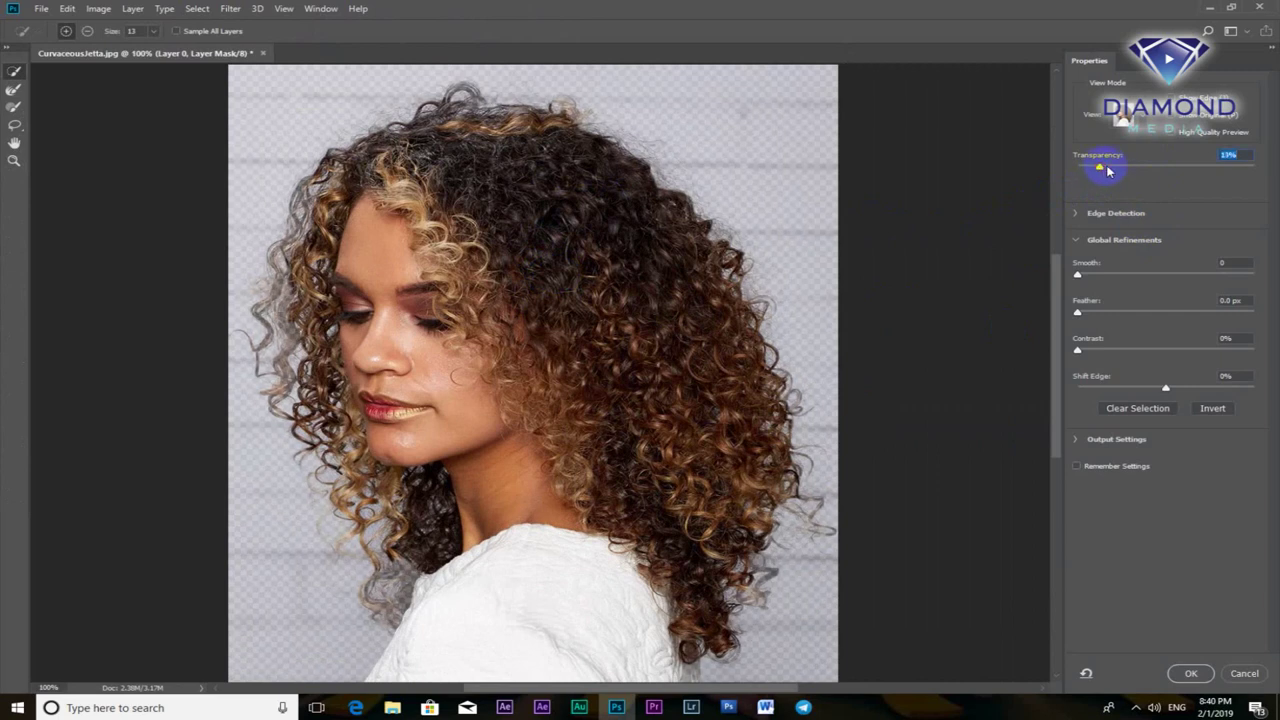
{"action": "left_click_drag", "start_coordinate": [1101, 169], "coordinate": [1091, 169]}
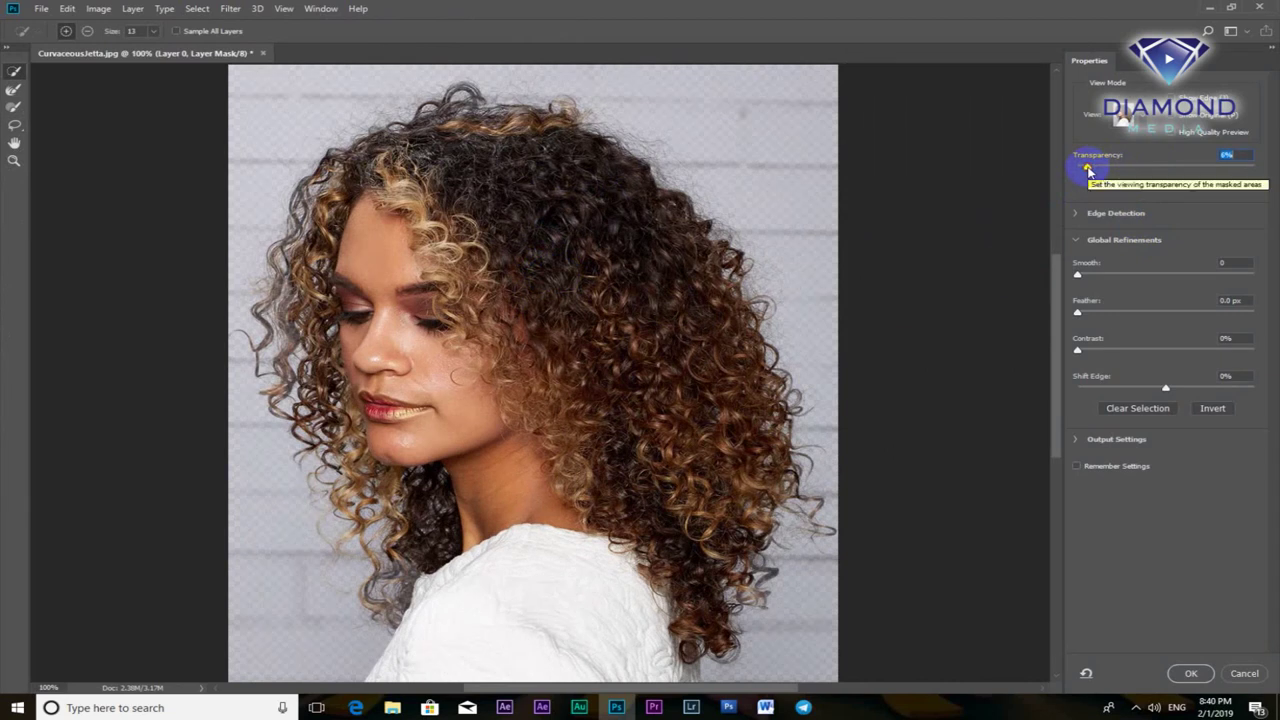
{"action": "left_click", "coordinate": [1089, 170]}
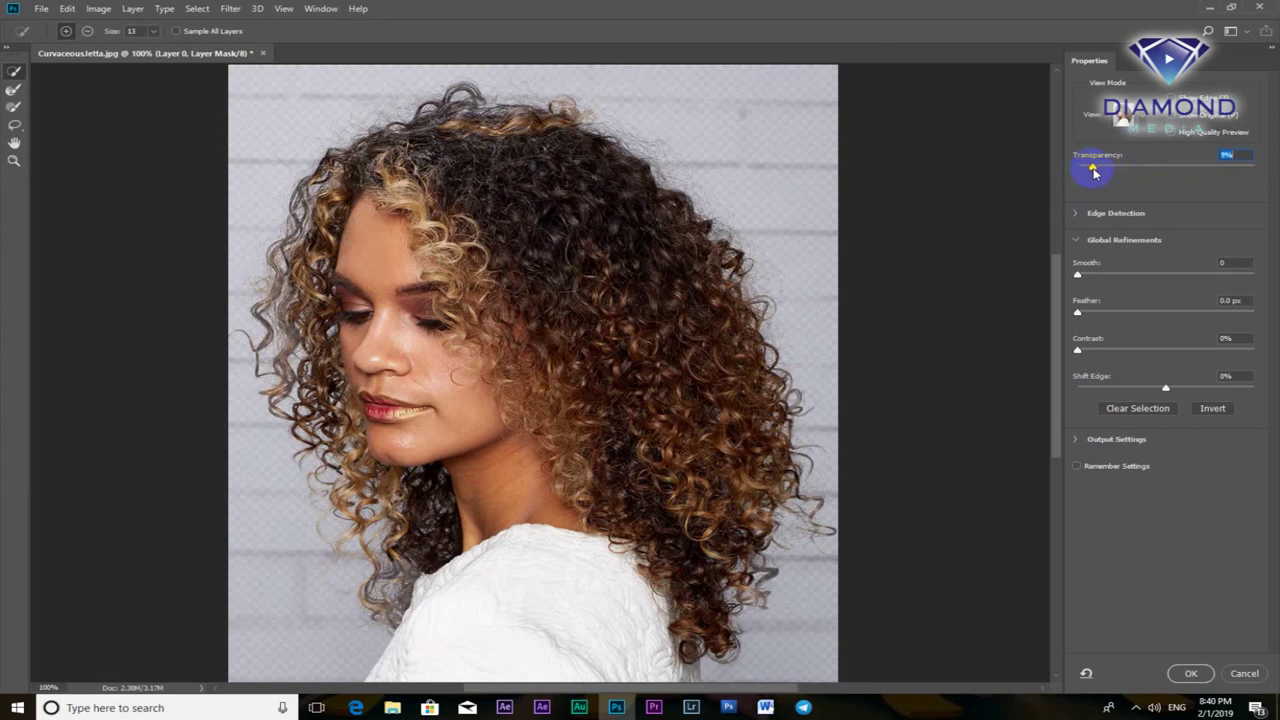
Switch the preview to On Layers view and brush along the right hair edge.
{"action": "left_click", "coordinate": [1146, 122]}
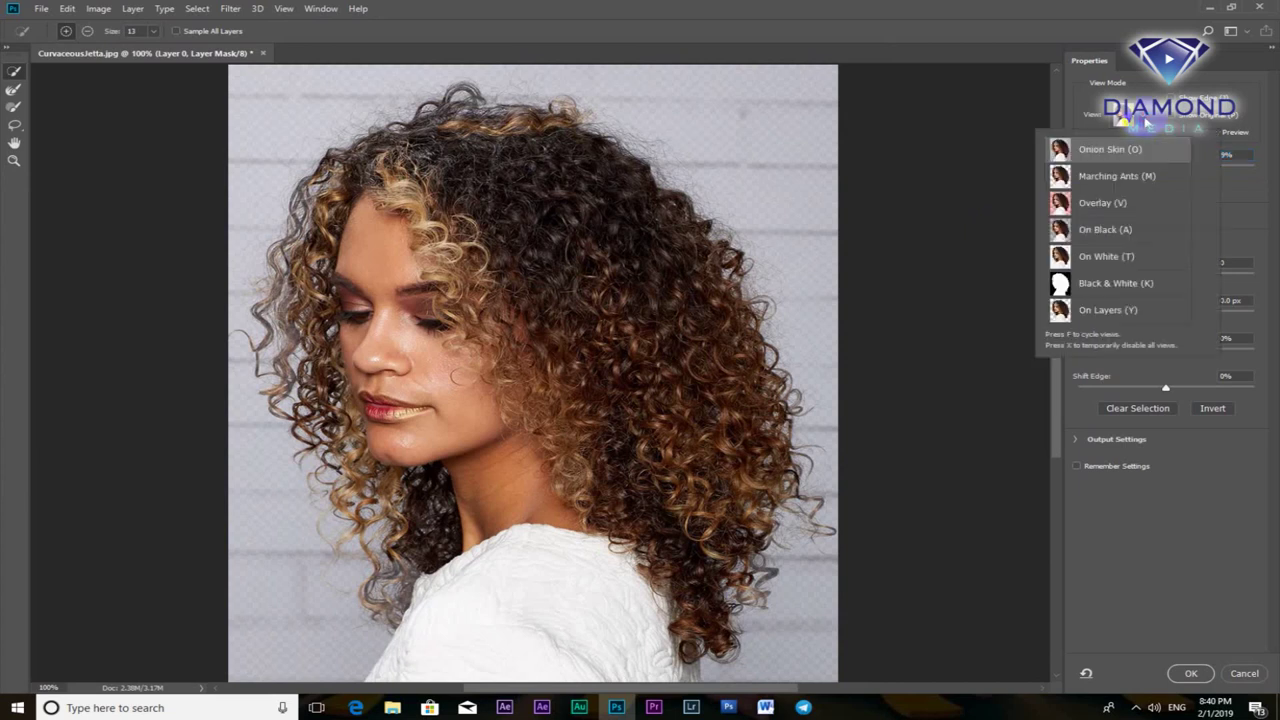
{"action": "left_click", "coordinate": [1098, 311]}
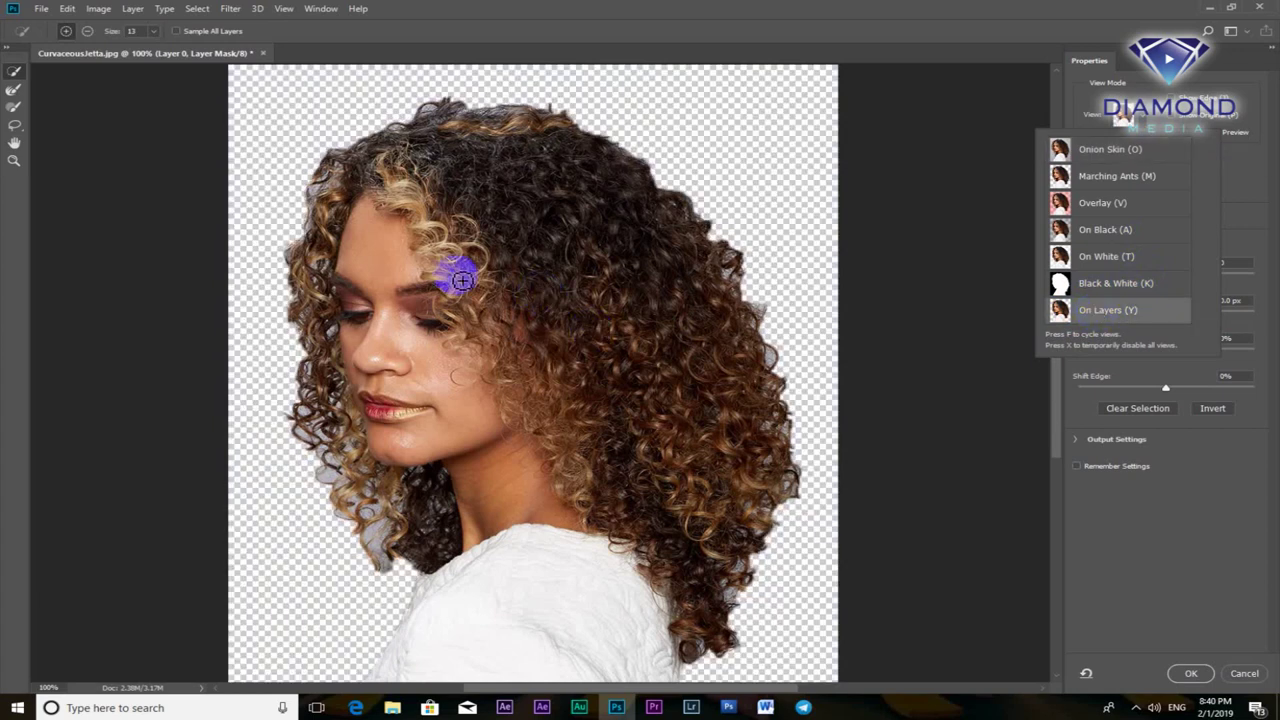
{"action": "mouse_move", "coordinate": [685, 482]}
{"action": "left_mouse_down"}
{"action": "mouse_move", "coordinate": [848, 369]}
{"action": "mouse_move", "coordinate": [880, 509]}
{"action": "left_mouse_up"}
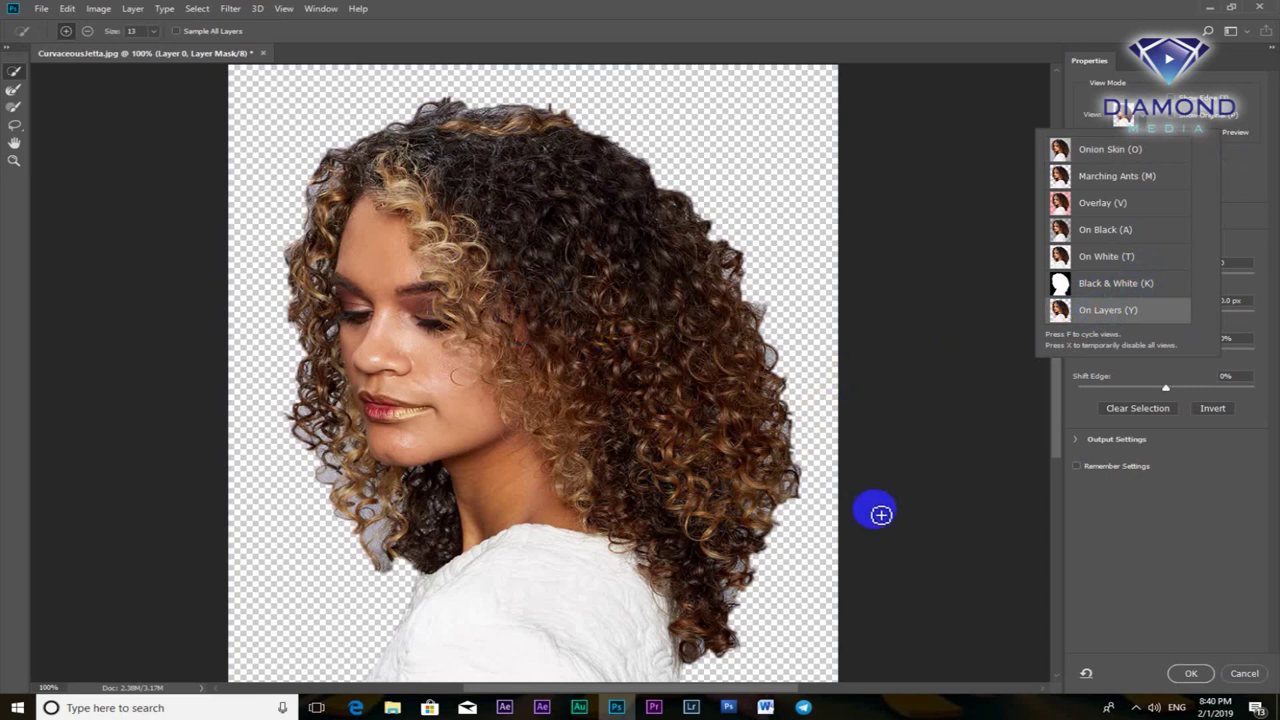
{"action": "left_click", "coordinate": [1173, 553]}
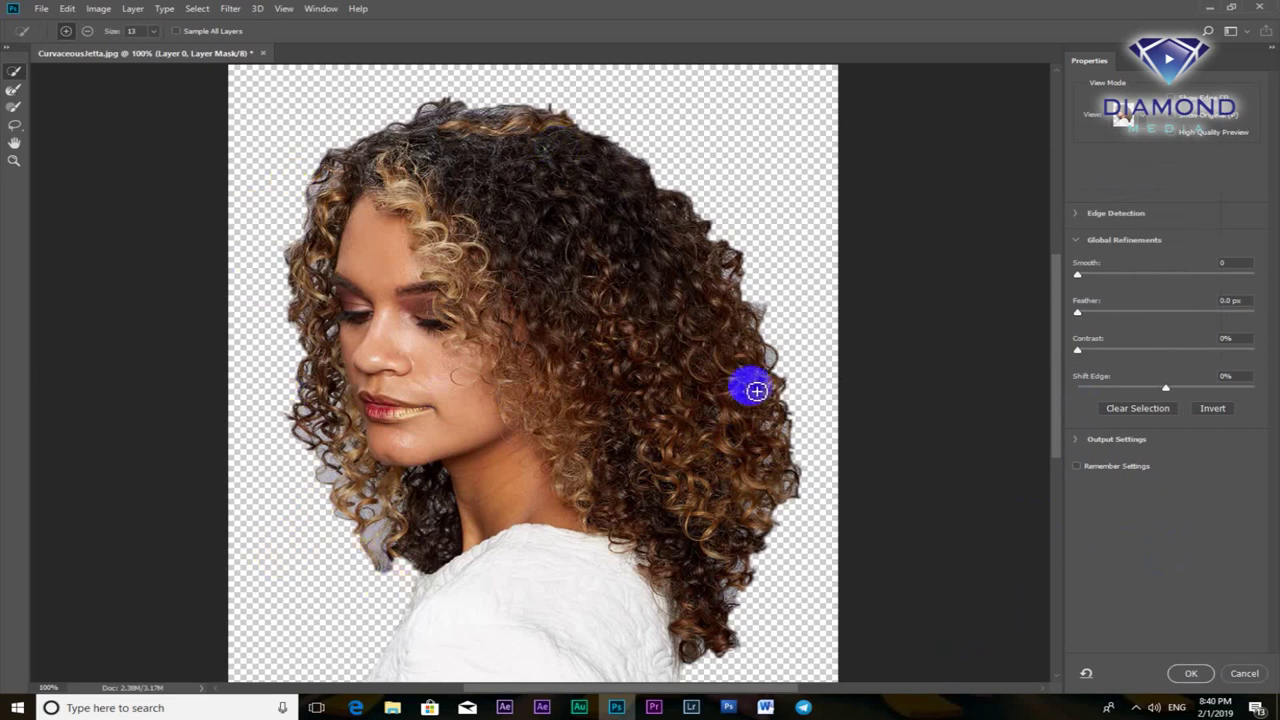
{"action": "left_click_drag", "start_coordinate": [751, 386], "coordinate": [793, 474]}
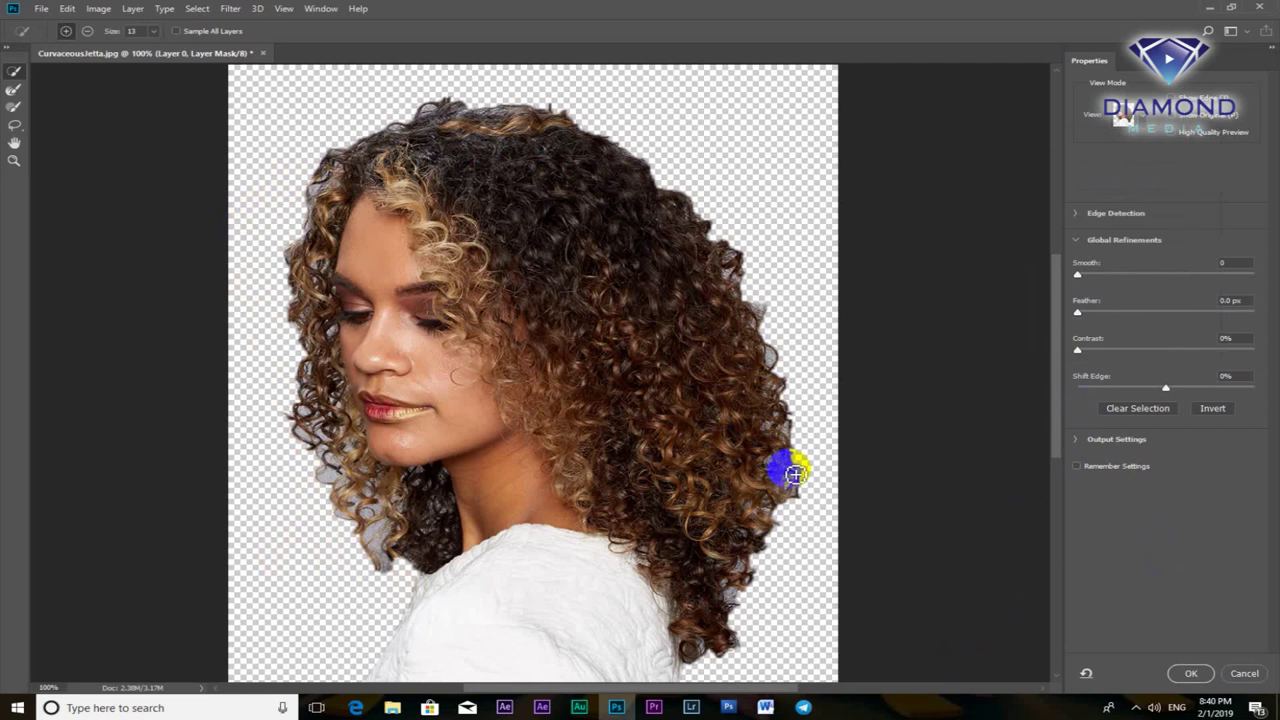
{"action": "left_click", "coordinate": [6, 76]}
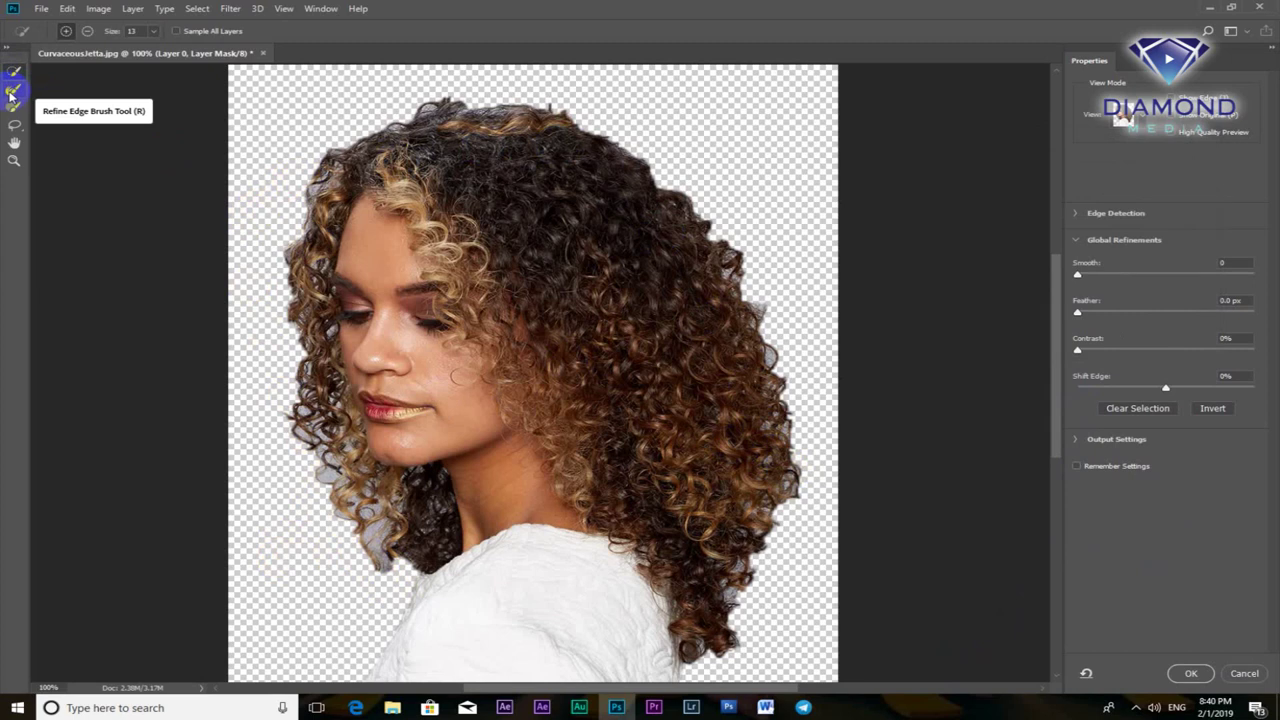
Select the Refine Edge Brush and set its size to 80 px.
{"action": "left_click", "coordinate": [10, 92]}
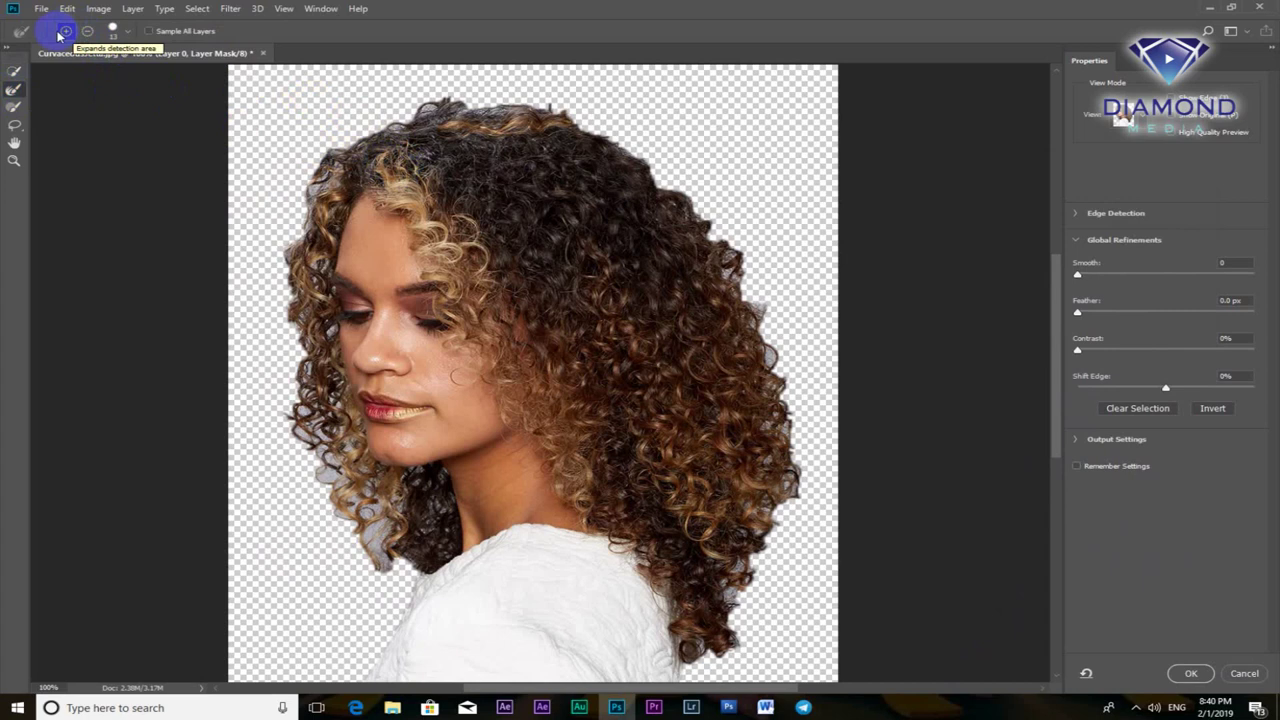
{"action": "mouse_move", "coordinate": [314, 168]}
{"action": "left_mouse_down"}
{"action": "mouse_move", "coordinate": [329, 173]}
{"action": "mouse_move", "coordinate": [307, 199]}
{"action": "left_mouse_up"}
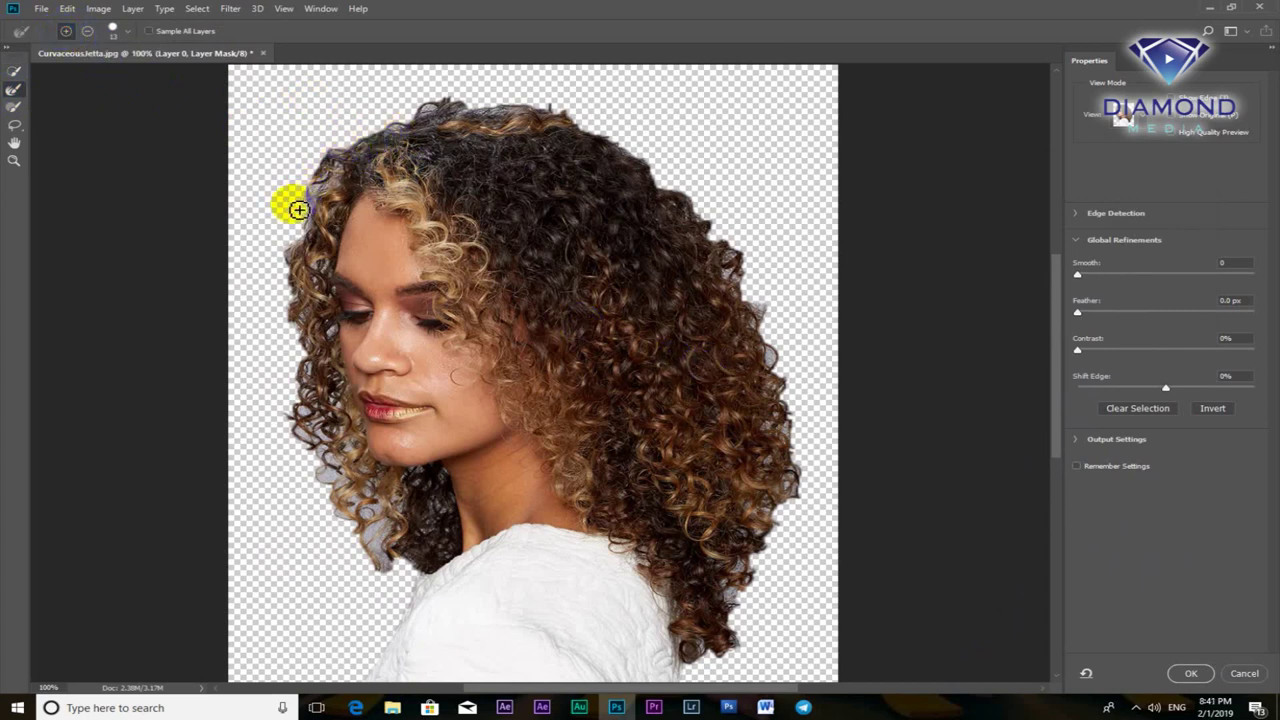
{"action": "left_click", "coordinate": [127, 32]}
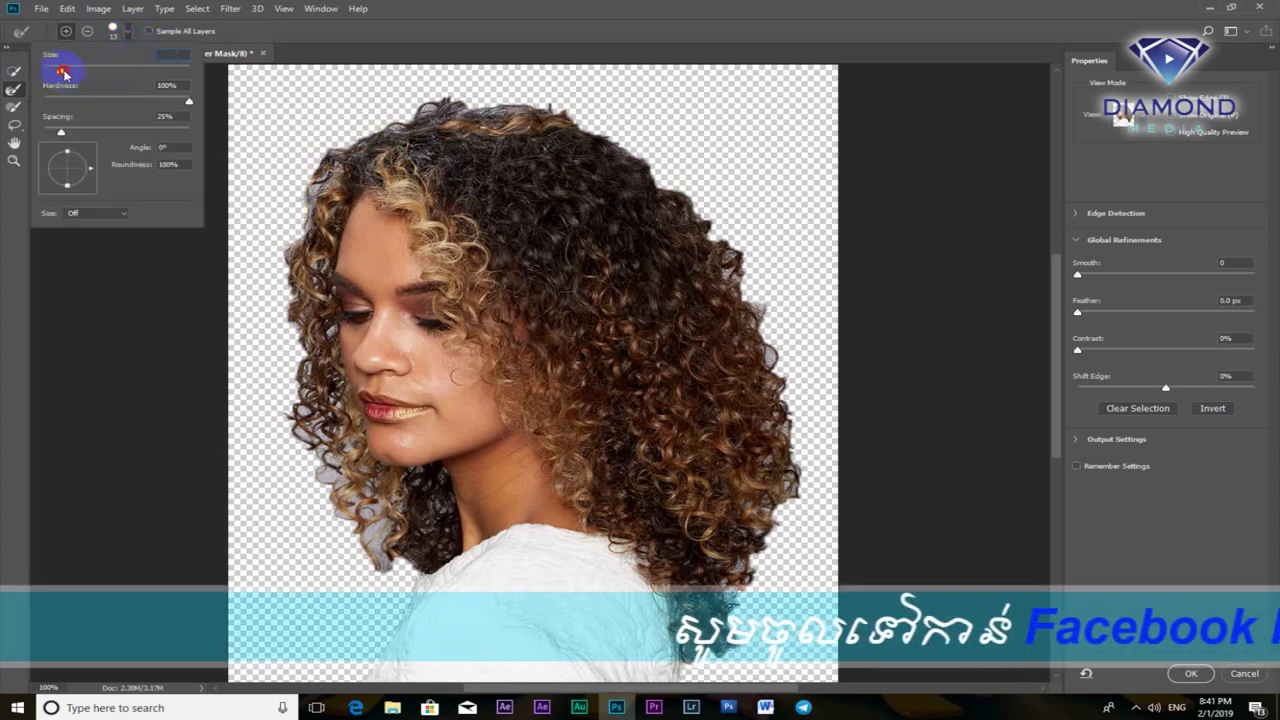
{"action": "left_click_drag", "start_coordinate": [89, 74], "coordinate": [93, 74]}
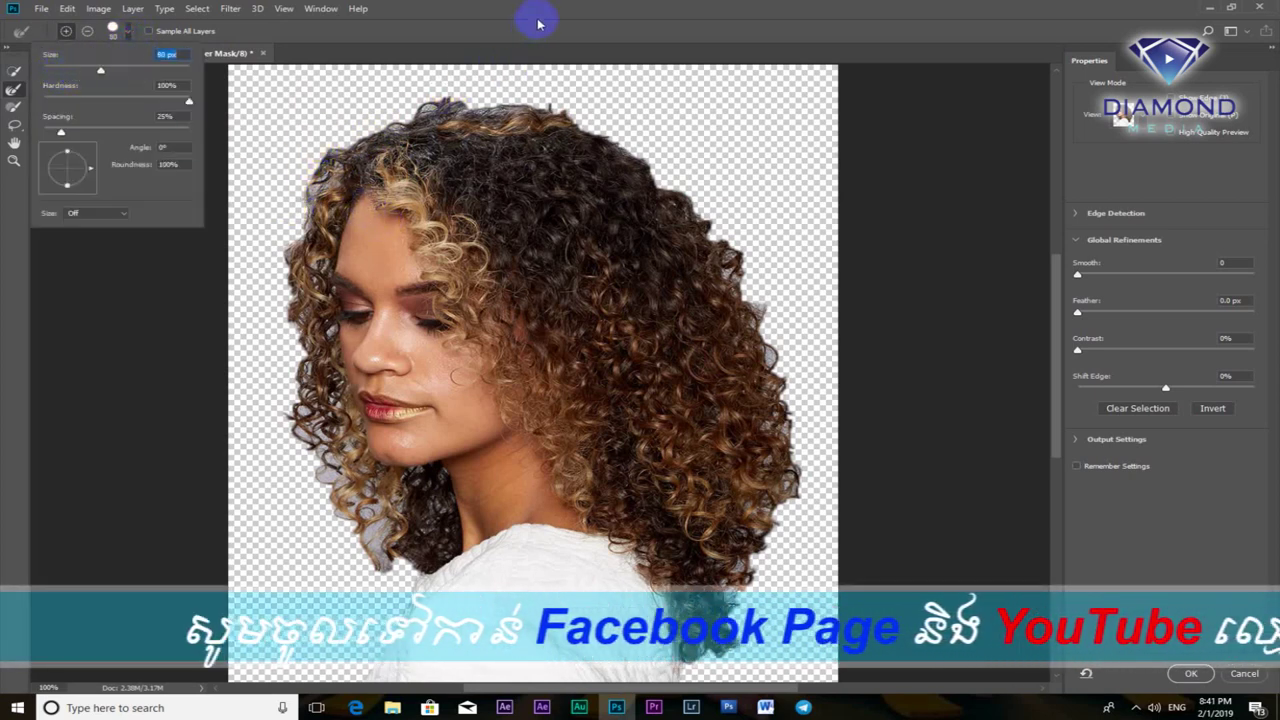
{"action": "key", "text": "Return"}
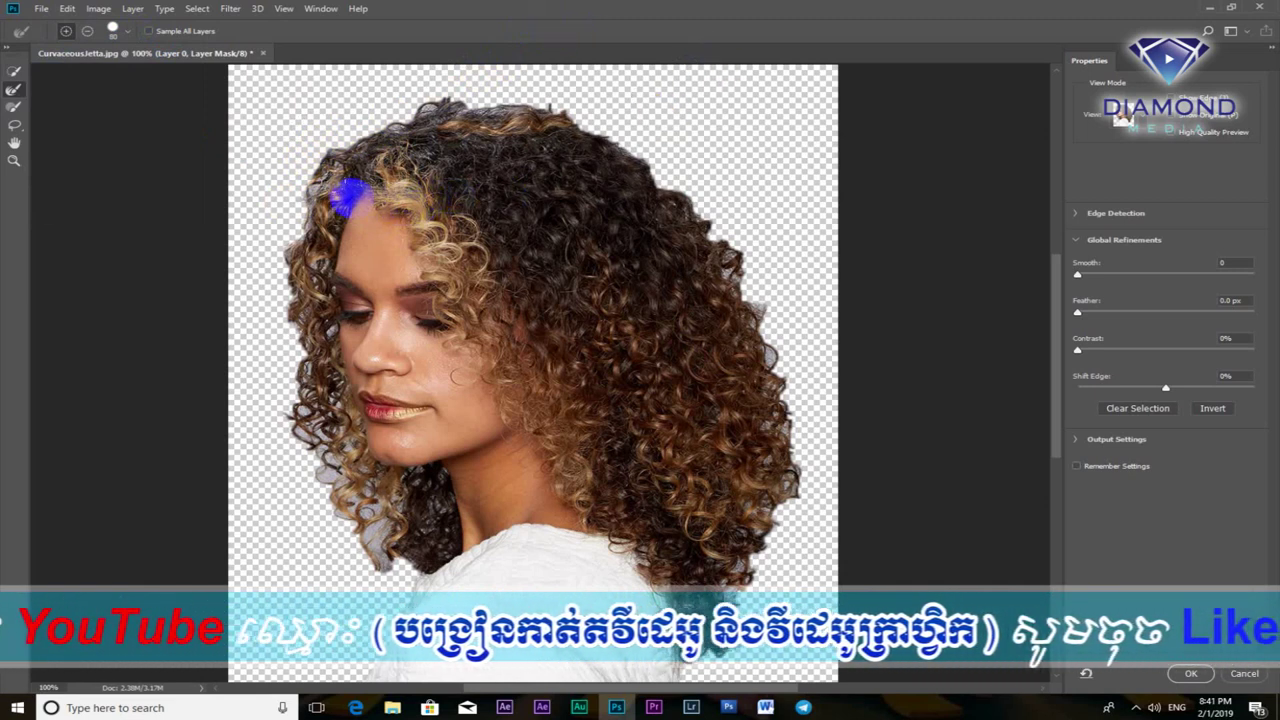
Paint the Refine Edge Brush along the left, lower-right and top hair edges to recover stray curls.
{"action": "left_click", "coordinate": [318, 179]}
{"action": "mouse_move", "coordinate": [318, 179]}
{"action": "left_mouse_down"}
{"action": "mouse_move", "coordinate": [343, 194]}
{"action": "mouse_move", "coordinate": [303, 168]}
{"action": "mouse_move", "coordinate": [286, 180]}
{"action": "mouse_move", "coordinate": [286, 423]}
{"action": "mouse_move", "coordinate": [323, 529]}
{"action": "mouse_move", "coordinate": [391, 537]}
{"action": "left_mouse_up"}
{"action": "left_click", "coordinate": [305, 182]}
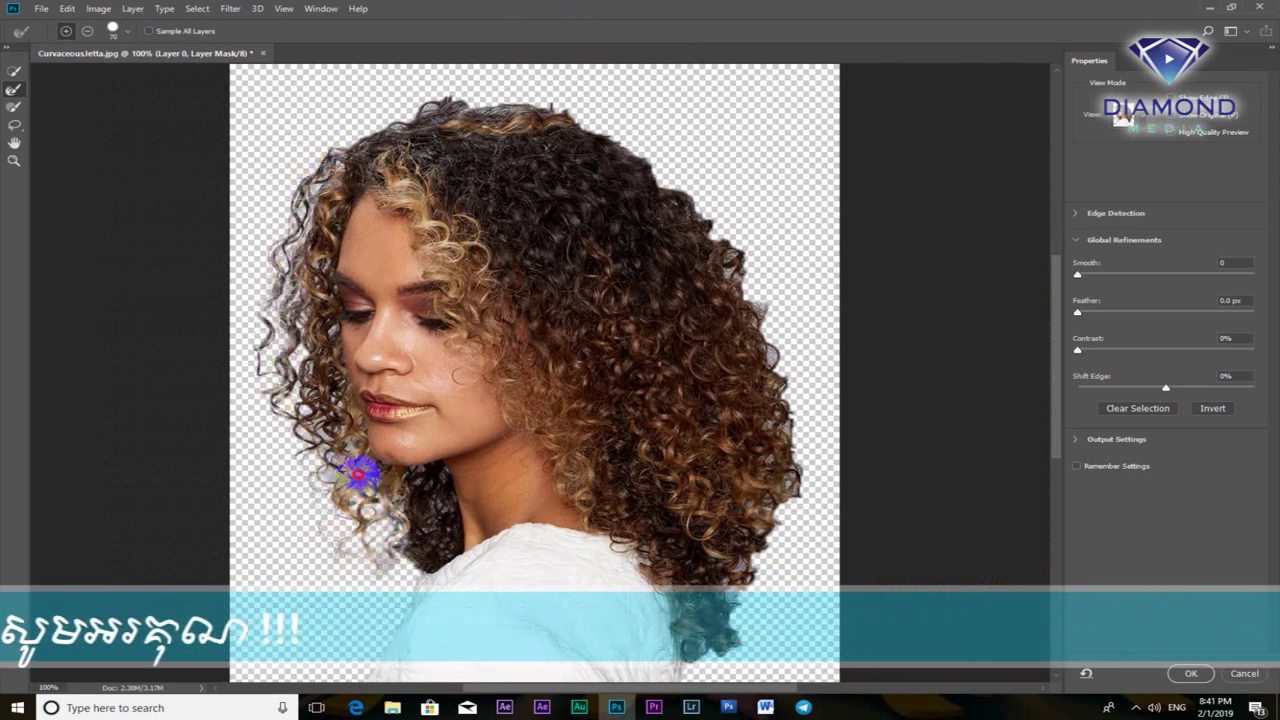
{"action": "left_click_drag", "start_coordinate": [329, 414], "coordinate": [329, 414]}
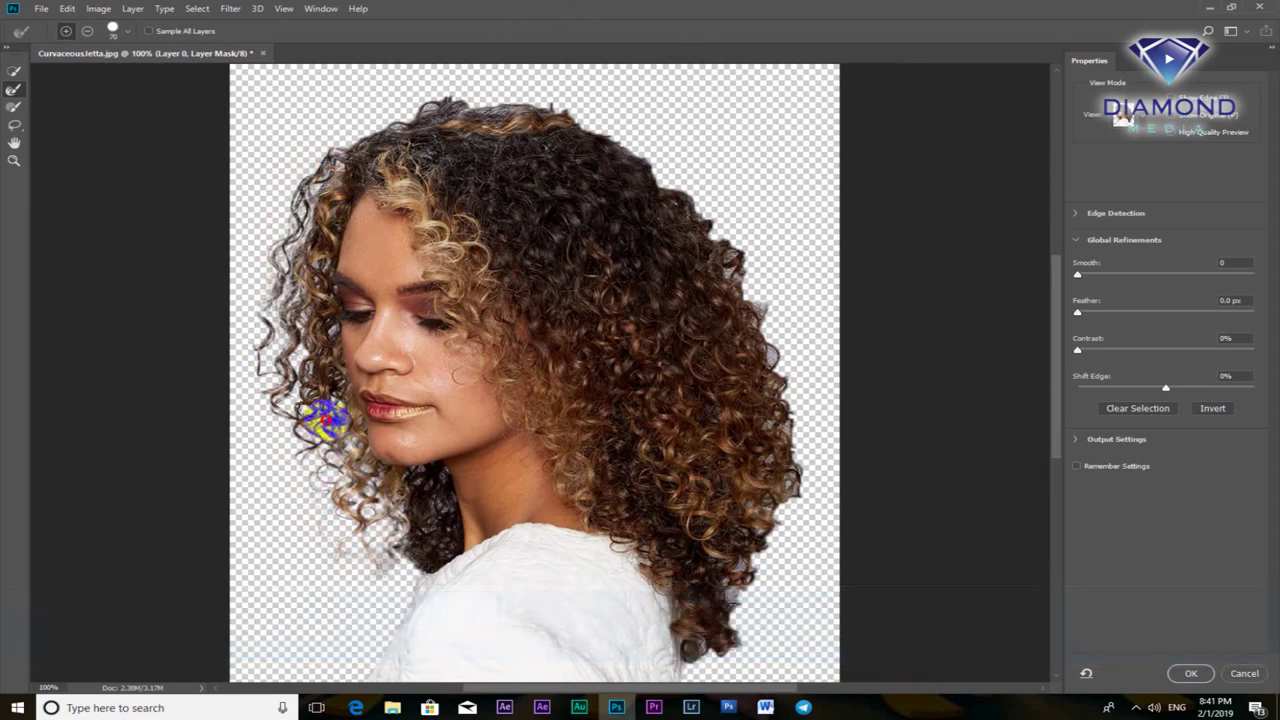
{"action": "mouse_move", "coordinate": [234, 383]}
{"action": "left_mouse_down"}
{"action": "mouse_move", "coordinate": [276, 470]}
{"action": "mouse_move", "coordinate": [264, 470]}
{"action": "mouse_move", "coordinate": [300, 434]}
{"action": "mouse_move", "coordinate": [314, 486]}
{"action": "mouse_move", "coordinate": [390, 557]}
{"action": "mouse_move", "coordinate": [363, 617]}
{"action": "mouse_move", "coordinate": [385, 540]}
{"action": "mouse_move", "coordinate": [375, 607]}
{"action": "mouse_move", "coordinate": [277, 400]}
{"action": "mouse_move", "coordinate": [286, 491]}
{"action": "mouse_move", "coordinate": [359, 614]}
{"action": "mouse_move", "coordinate": [286, 300]}
{"action": "mouse_move", "coordinate": [297, 163]}
{"action": "mouse_move", "coordinate": [380, 114]}
{"action": "mouse_move", "coordinate": [484, 99]}
{"action": "mouse_move", "coordinate": [597, 120]}
{"action": "mouse_move", "coordinate": [657, 154]}
{"action": "mouse_move", "coordinate": [731, 229]}
{"action": "mouse_move", "coordinate": [714, 234]}
{"action": "mouse_move", "coordinate": [706, 180]}
{"action": "mouse_move", "coordinate": [647, 145]}
{"action": "mouse_move", "coordinate": [757, 271]}
{"action": "mouse_move", "coordinate": [791, 357]}
{"action": "mouse_move", "coordinate": [803, 457]}
{"action": "mouse_move", "coordinate": [774, 552]}
{"action": "mouse_move", "coordinate": [771, 300]}
{"action": "mouse_move", "coordinate": [820, 366]}
{"action": "mouse_move", "coordinate": [811, 549]}
{"action": "mouse_move", "coordinate": [749, 500]}
{"action": "mouse_move", "coordinate": [783, 596]}
{"action": "mouse_move", "coordinate": [766, 637]}
{"action": "mouse_move", "coordinate": [800, 514]}
{"action": "mouse_move", "coordinate": [791, 617]}
{"action": "mouse_move", "coordinate": [803, 541]}
{"action": "mouse_move", "coordinate": [740, 609]}
{"action": "mouse_move", "coordinate": [740, 674]}
{"action": "mouse_move", "coordinate": [740, 597]}
{"action": "mouse_move", "coordinate": [800, 500]}
{"action": "mouse_move", "coordinate": [766, 606]}
{"action": "mouse_move", "coordinate": [706, 638]}
{"action": "mouse_move", "coordinate": [780, 580]}
{"action": "left_mouse_up"}
{"action": "left_click_drag", "start_coordinate": [789, 535], "coordinate": [774, 535]}
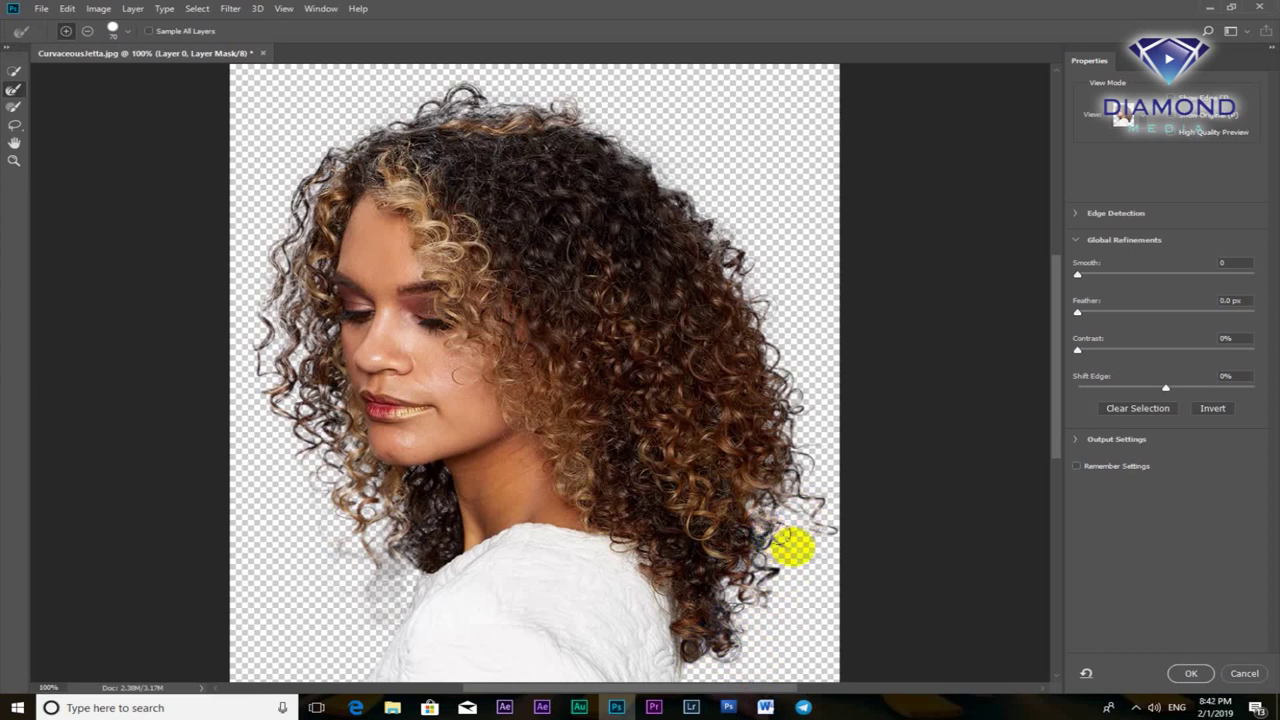
{"action": "mouse_move", "coordinate": [789, 545]}
{"action": "left_mouse_down"}
{"action": "mouse_move", "coordinate": [791, 603]}
{"action": "mouse_move", "coordinate": [749, 591]}
{"action": "mouse_move", "coordinate": [714, 669]}
{"action": "mouse_move", "coordinate": [811, 594]}
{"action": "mouse_move", "coordinate": [791, 494]}
{"action": "mouse_move", "coordinate": [811, 451]}
{"action": "mouse_move", "coordinate": [810, 386]}
{"action": "mouse_move", "coordinate": [771, 271]}
{"action": "mouse_move", "coordinate": [694, 166]}
{"action": "mouse_move", "coordinate": [548, 94]}
{"action": "mouse_move", "coordinate": [457, 71]}
{"action": "left_mouse_up"}
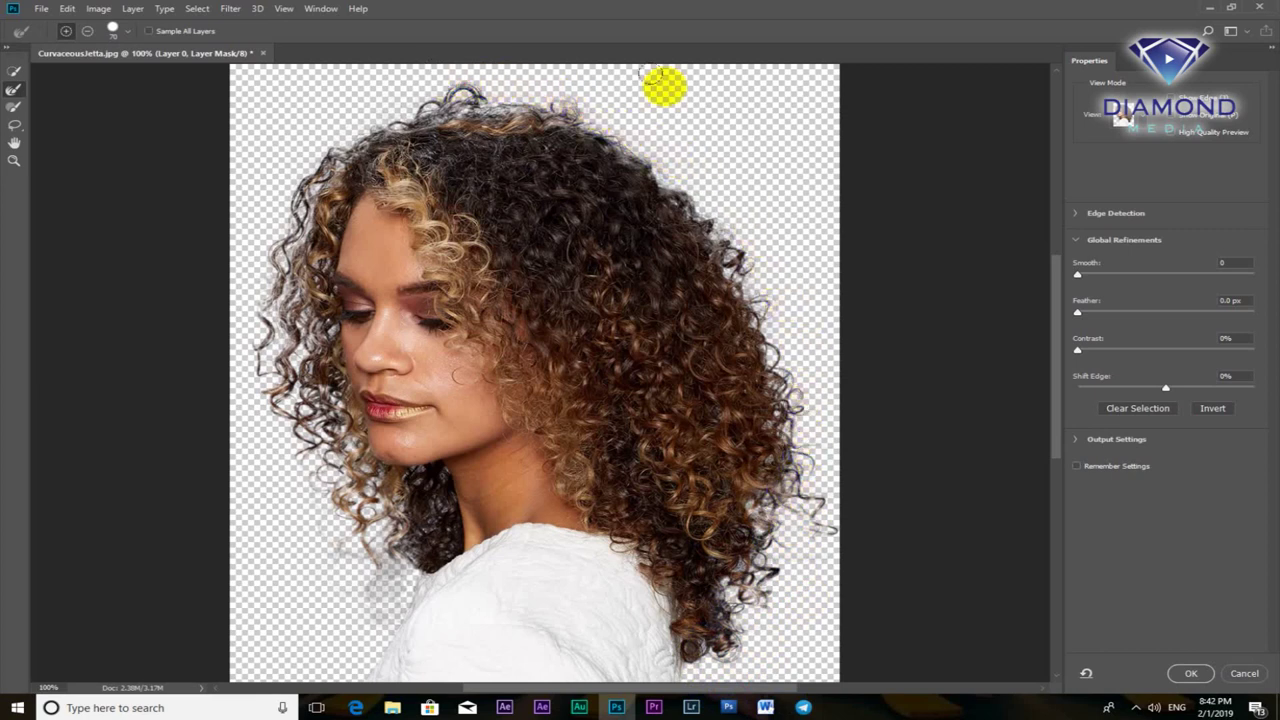
{"action": "mouse_move", "coordinate": [350, 140]}
{"action": "left_mouse_down"}
{"action": "mouse_move", "coordinate": [343, 114]}
{"action": "mouse_move", "coordinate": [416, 104]}
{"action": "mouse_move", "coordinate": [357, 109]}
{"action": "mouse_move", "coordinate": [286, 177]}
{"action": "mouse_move", "coordinate": [251, 323]}
{"action": "mouse_move", "coordinate": [276, 496]}
{"action": "mouse_move", "coordinate": [331, 586]}
{"action": "left_mouse_up"}
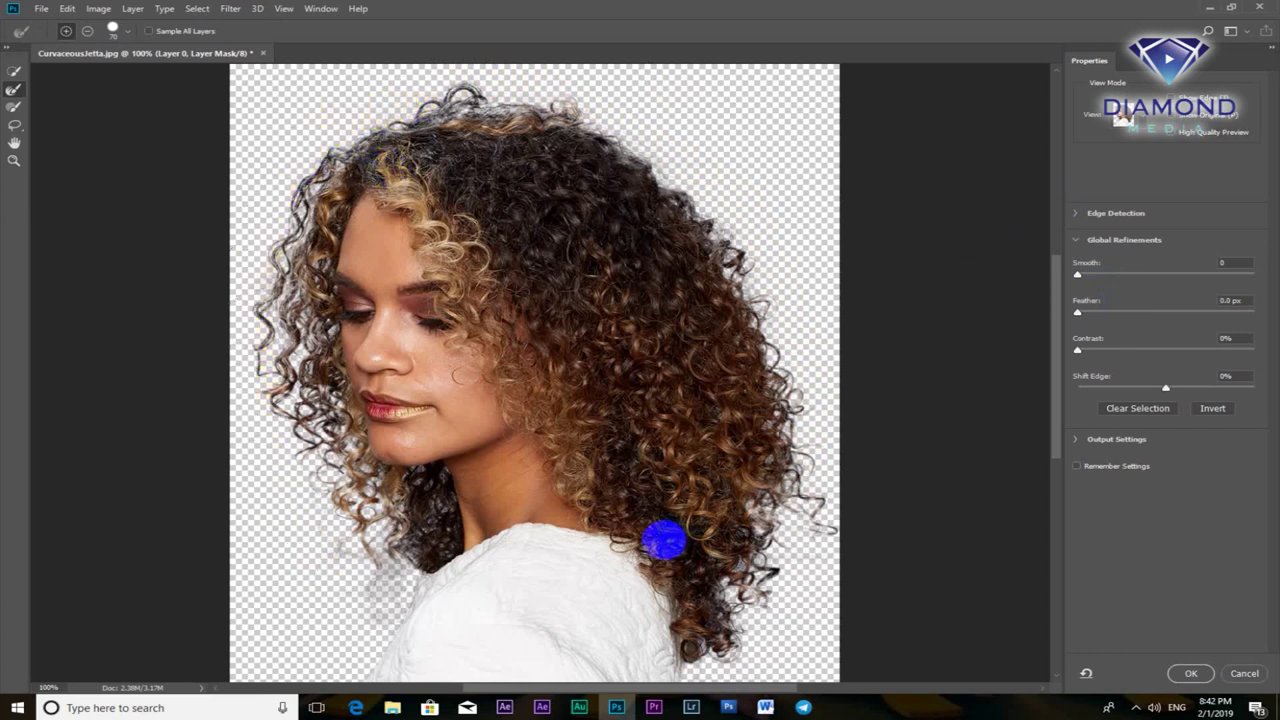
Zoom to fit the image and touch up the right hair edge with the Refine Edge Brush.
{"action": "key", "text": "ctrl+minus"}
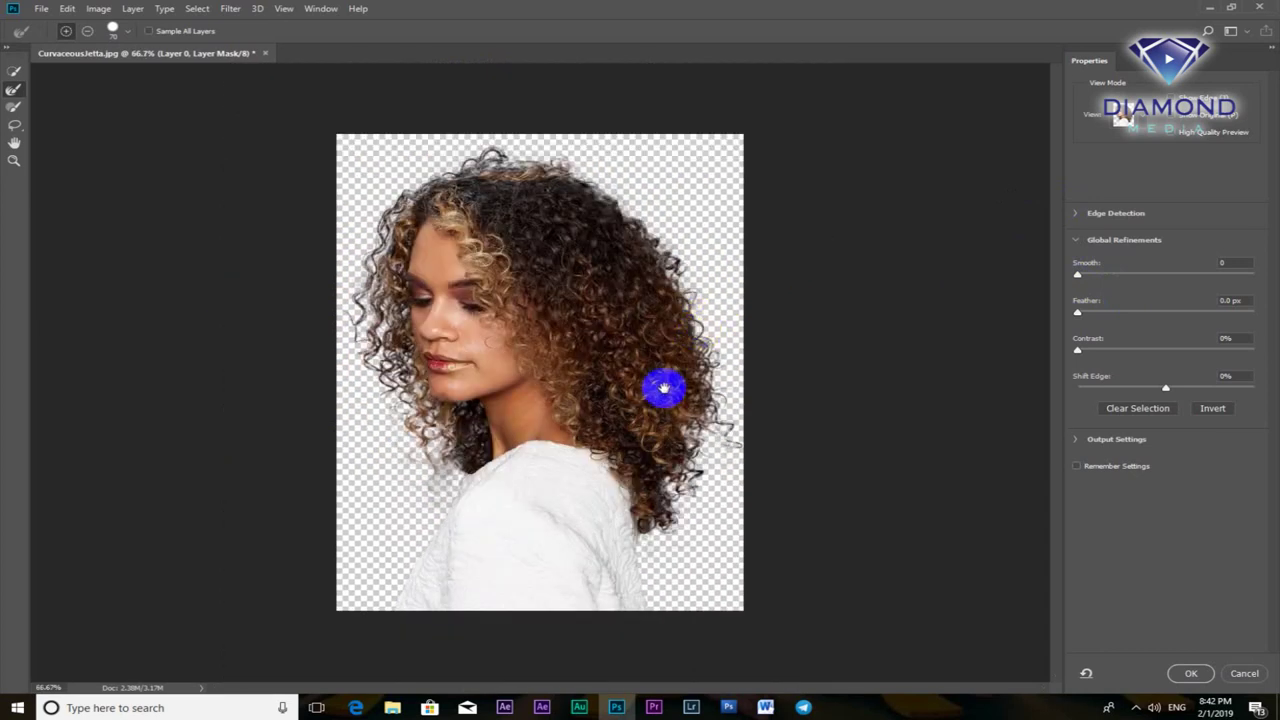
{"action": "key", "text": "ctrl+plus"}
{"action": "key", "text": "ctrl+minus"}
{"action": "mouse_move", "coordinate": [692, 448]}
{"action": "left_mouse_down"}
{"action": "mouse_move", "coordinate": [706, 452]}
{"action": "mouse_move", "coordinate": [727, 360]}
{"action": "mouse_move", "coordinate": [691, 266]}
{"action": "mouse_move", "coordinate": [609, 194]}
{"action": "mouse_move", "coordinate": [551, 157]}
{"action": "mouse_move", "coordinate": [469, 152]}
{"action": "mouse_move", "coordinate": [397, 189]}
{"action": "left_mouse_up"}
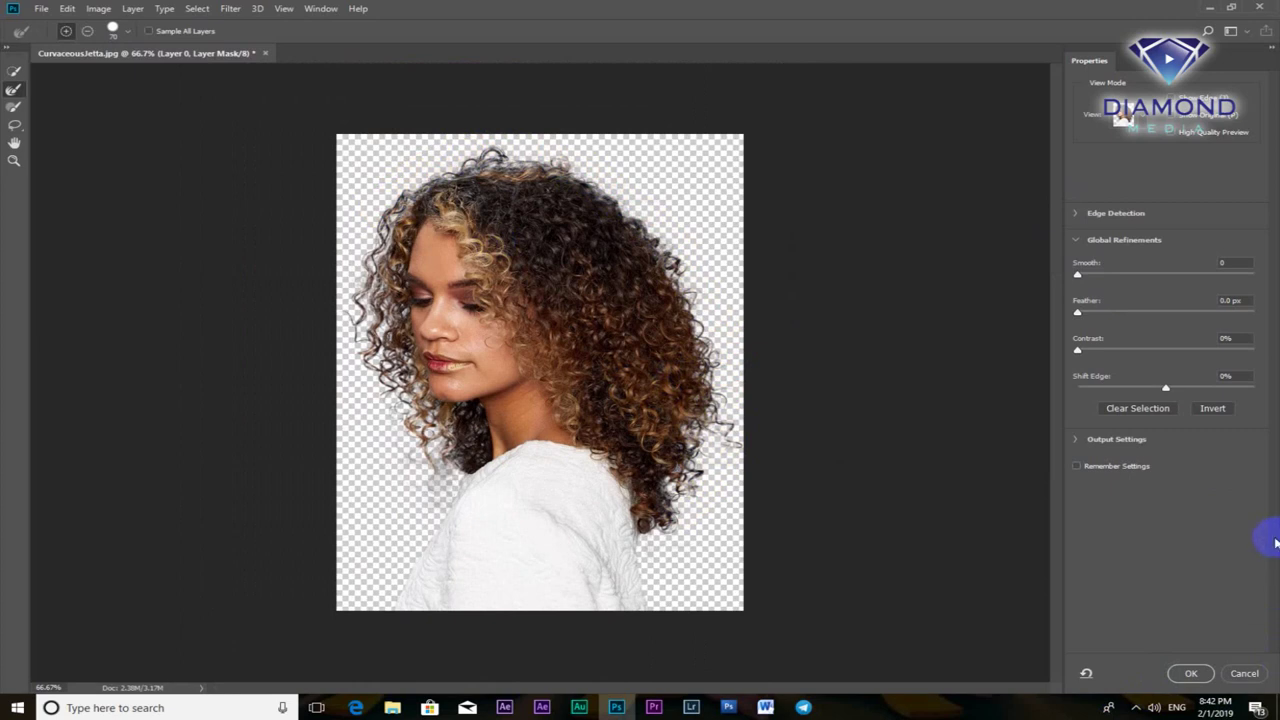
{"action": "left_click", "coordinate": [710, 322]}
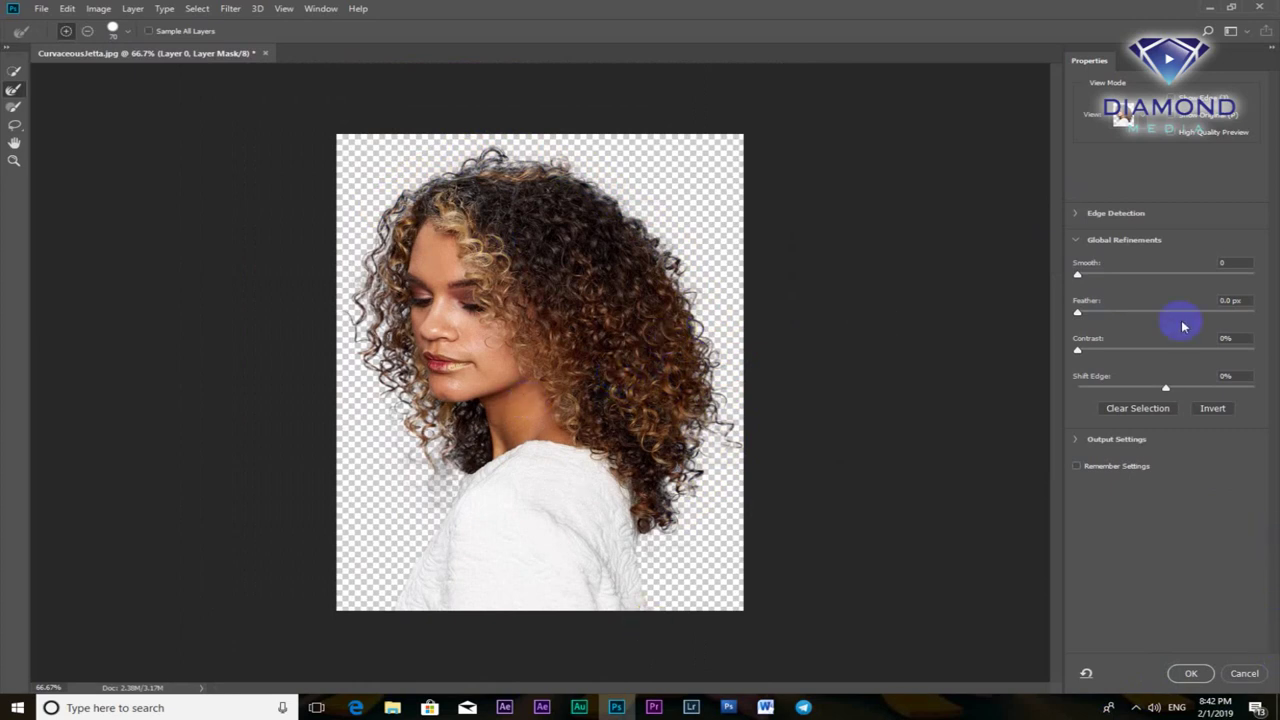
Set Global Refinements Feather to 0.2 px and refine the curls across the top of the hair.
{"action": "left_click", "coordinate": [1248, 300]}
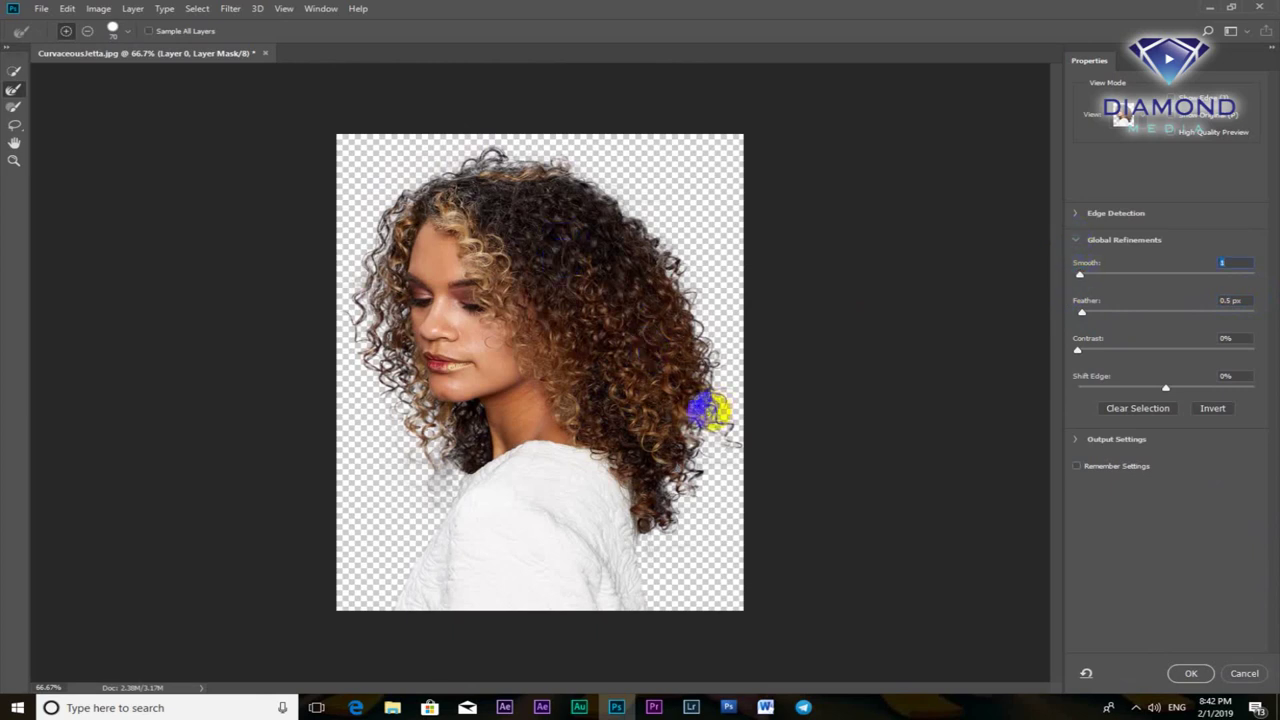
{"action": "scroll", "coordinate": [680, 363], "scroll_direction": "up", "scroll_amount": 1}
{"action": "scroll", "coordinate": [671, 356], "scroll_direction": "down", "scroll_amount": 1}
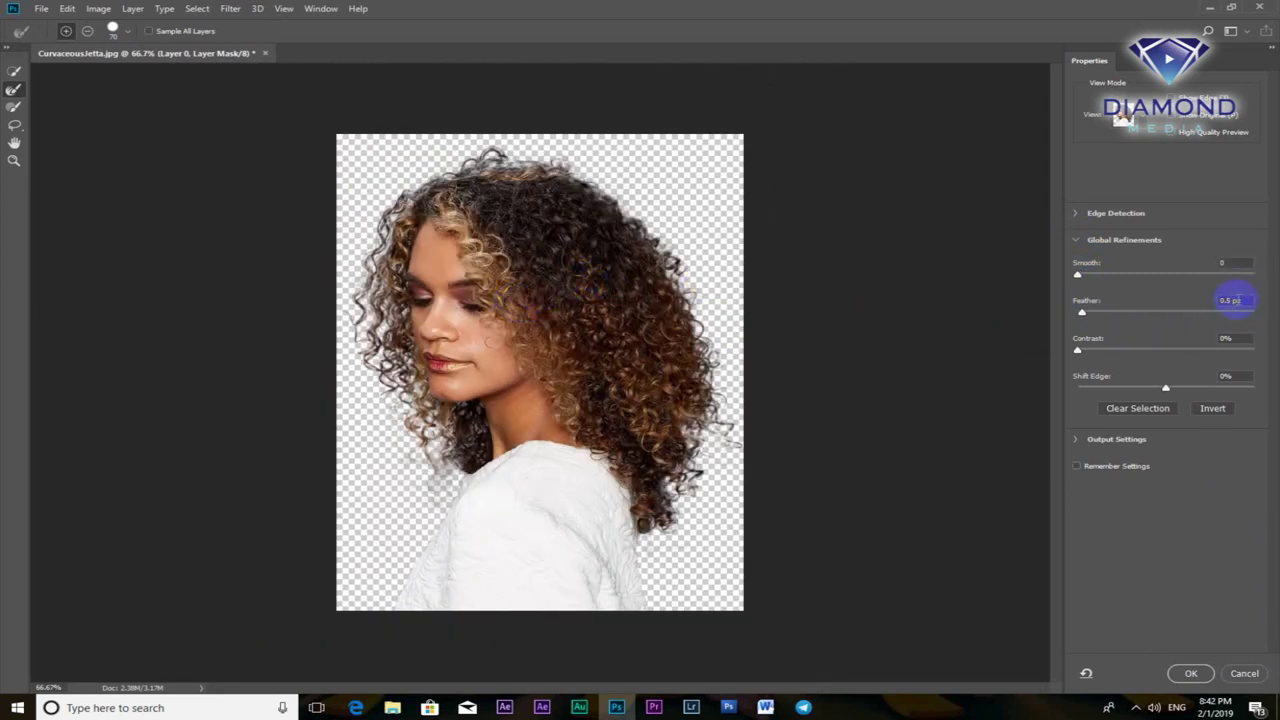
{"action": "left_click", "coordinate": [1238, 299]}
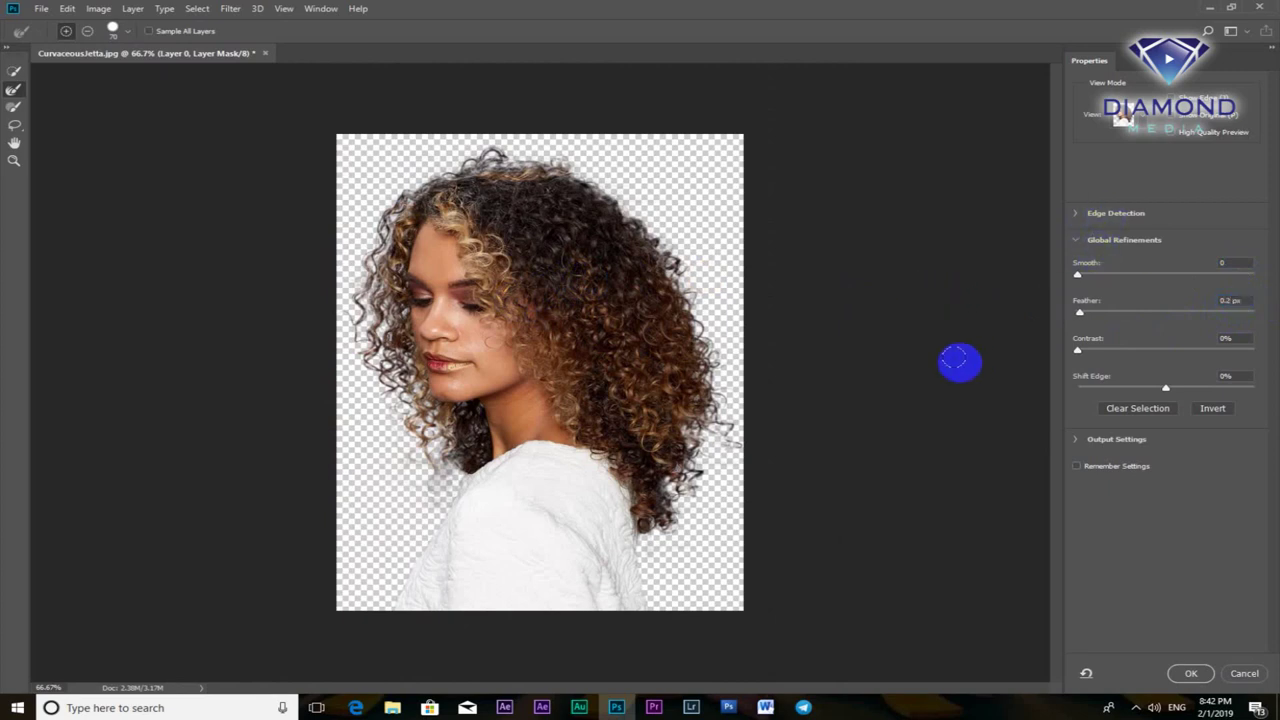
{"action": "left_click", "coordinate": [482, 162]}
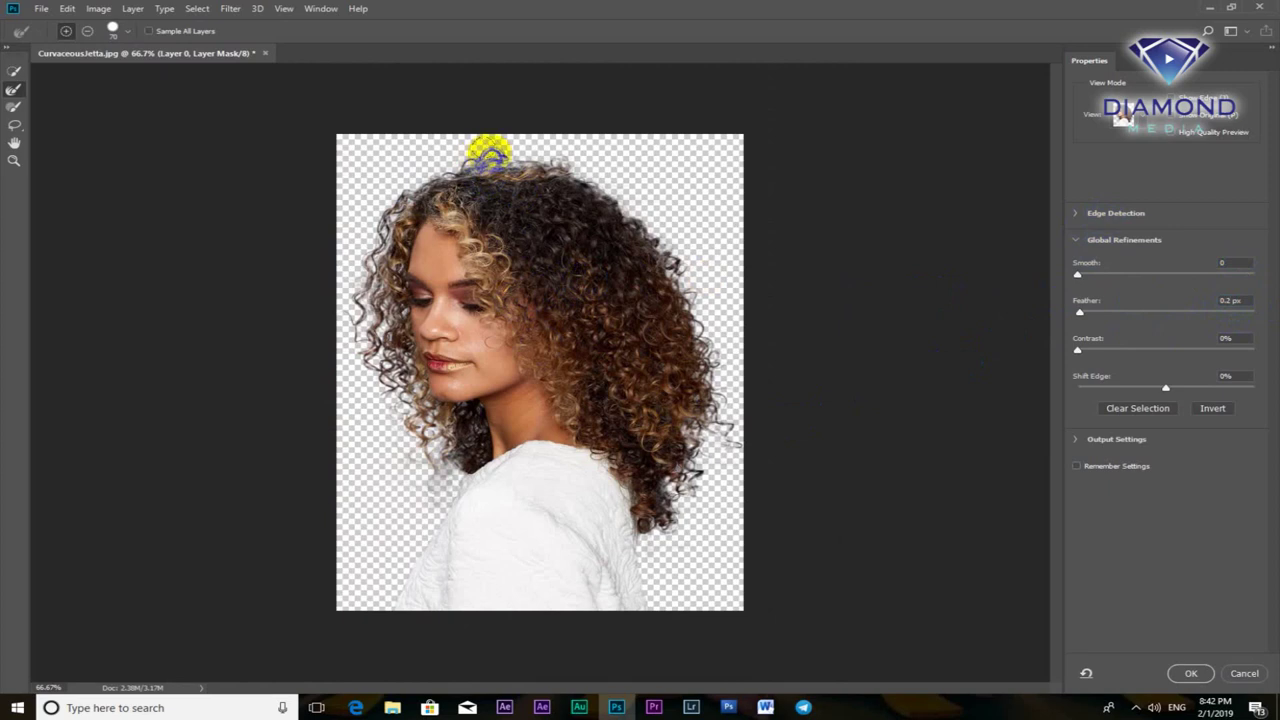
{"action": "mouse_move", "coordinate": [488, 155]}
{"action": "left_mouse_down"}
{"action": "mouse_move", "coordinate": [546, 155]}
{"action": "mouse_move", "coordinate": [645, 226]}
{"action": "left_mouse_up"}
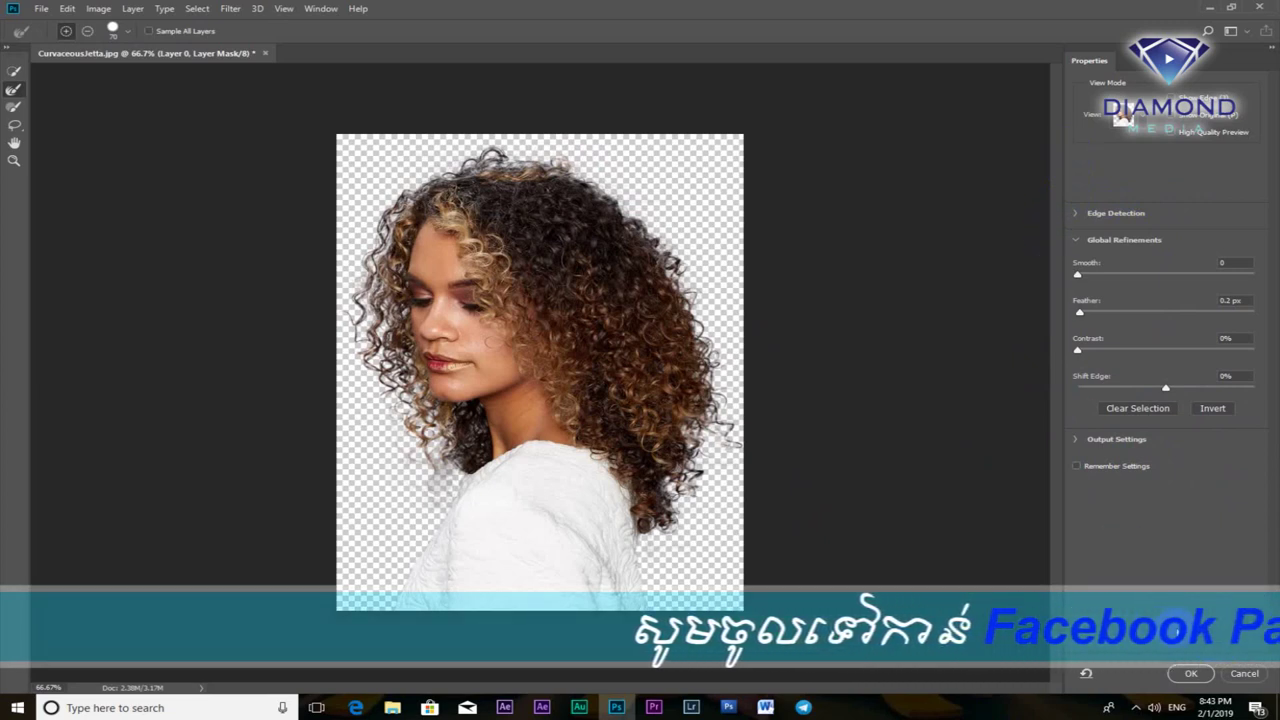
Output with Decontaminate Colors to a New Layer with Layer Mask, creating Layer 0 copy.
{"action": "left_click", "coordinate": [1078, 440]}
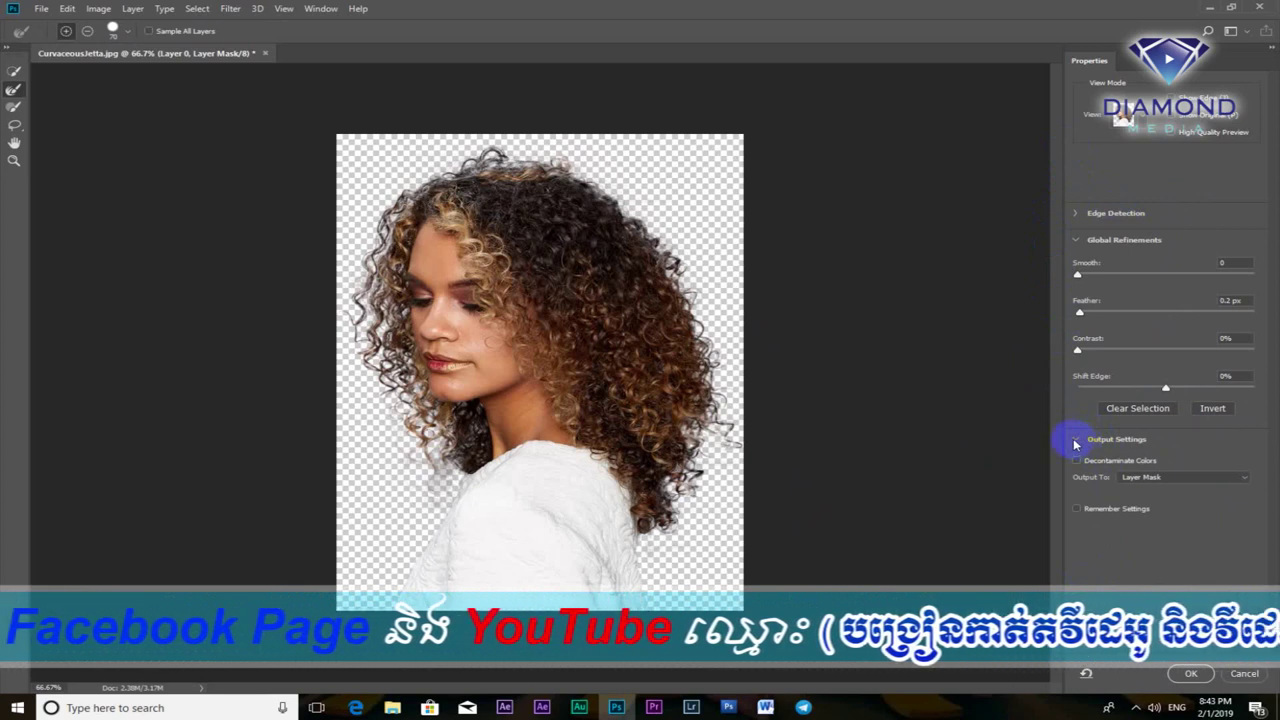
{"action": "left_click", "coordinate": [1077, 441]}
{"action": "left_click", "coordinate": [1077, 441]}
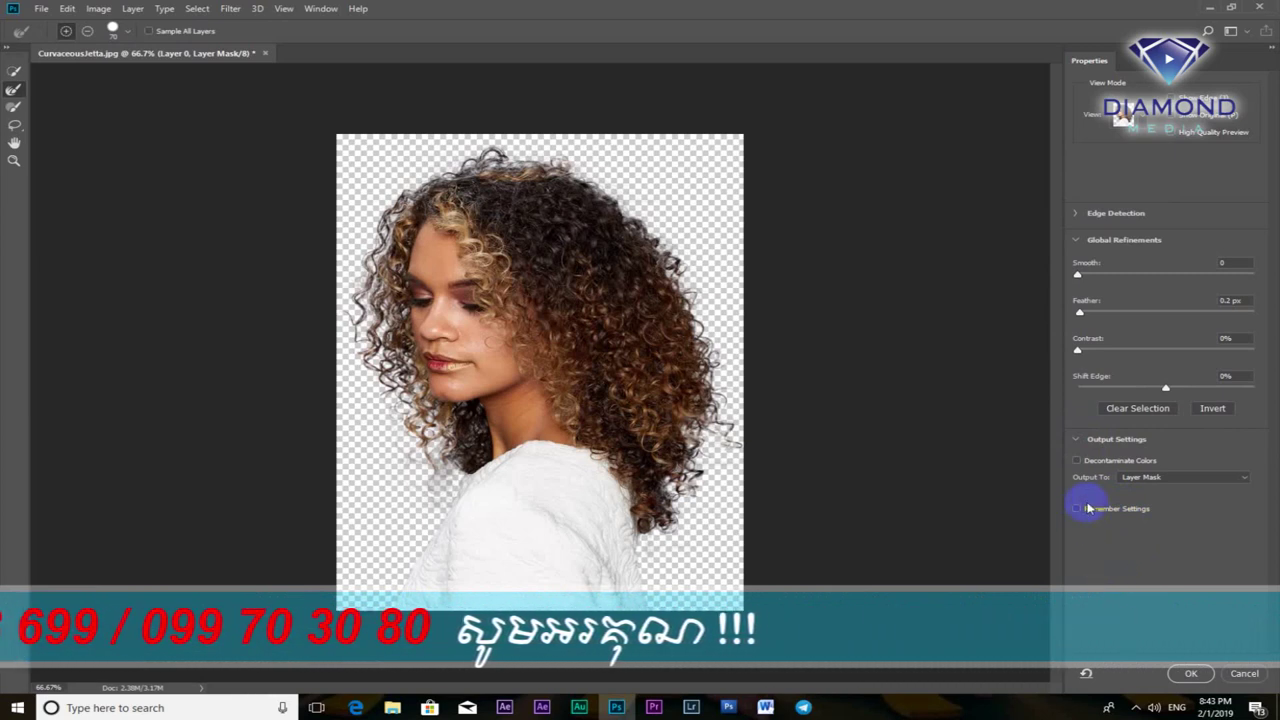
{"action": "left_click", "coordinate": [1076, 461]}
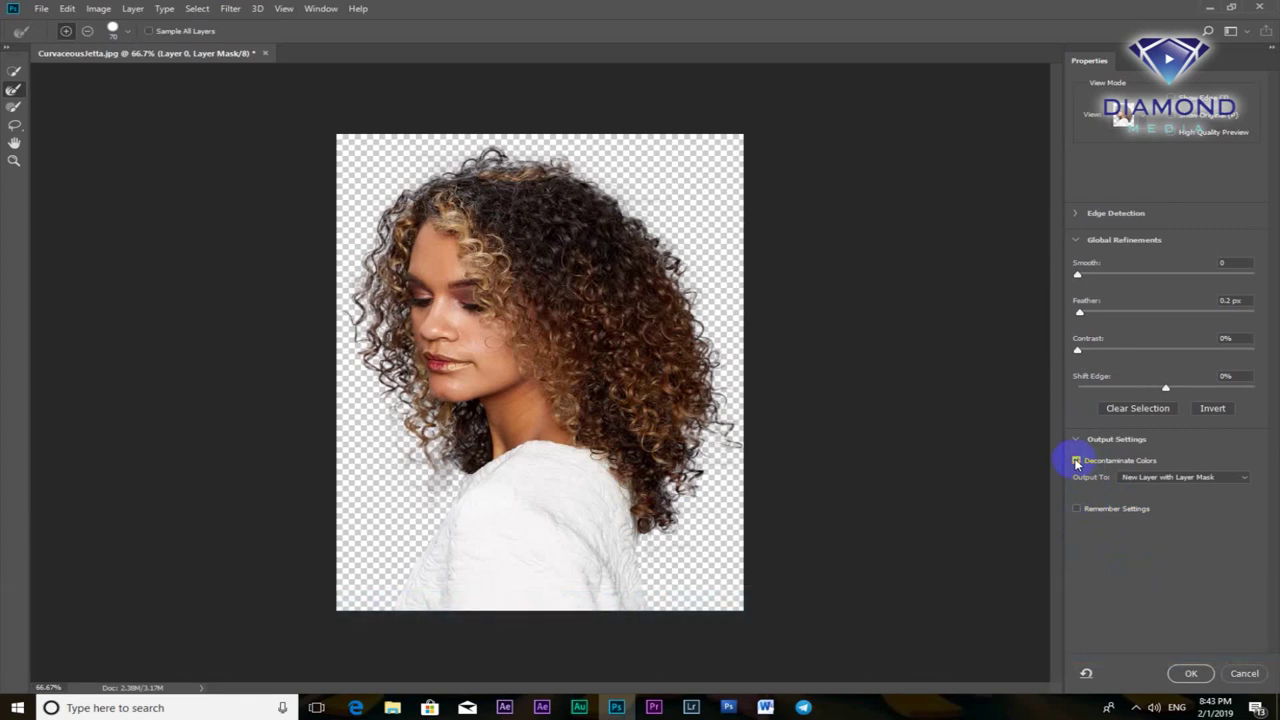
{"action": "left_click", "coordinate": [1077, 461]}
{"action": "left_click", "coordinate": [1077, 461]}
{"action": "left_click", "coordinate": [1135, 478]}
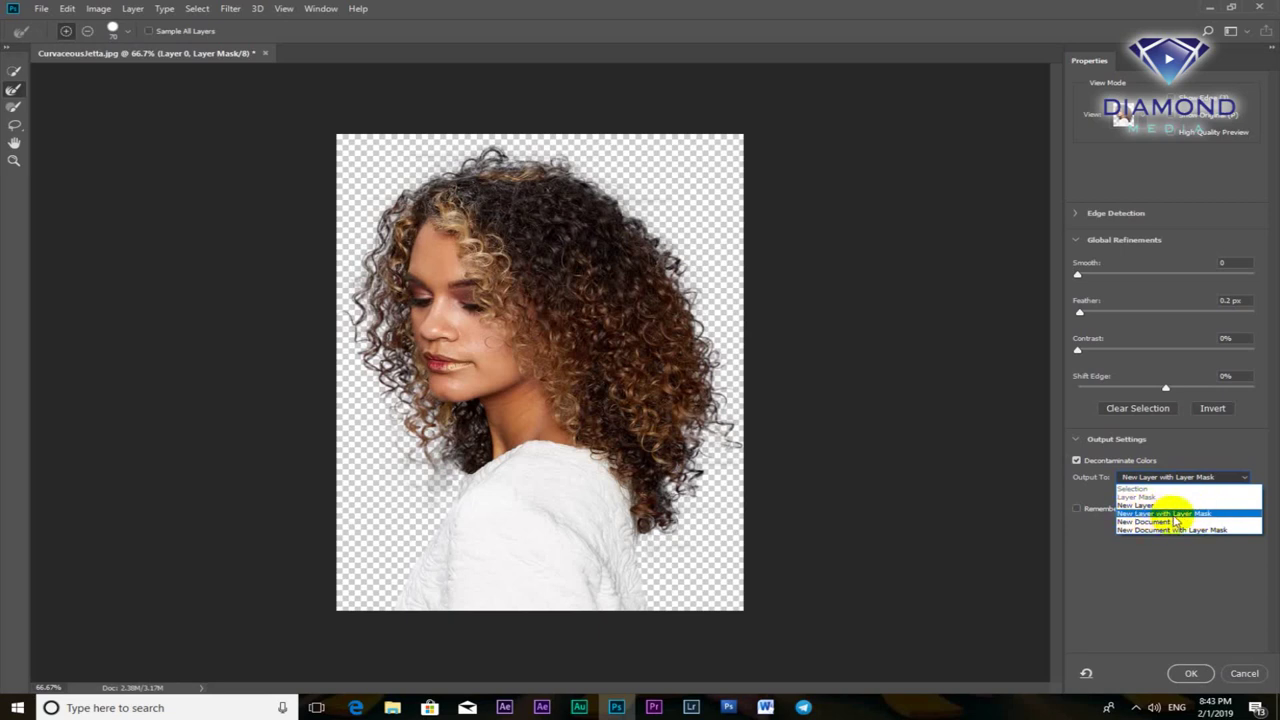
{"action": "left_click", "coordinate": [1173, 515]}
{"action": "left_click", "coordinate": [1186, 676]}
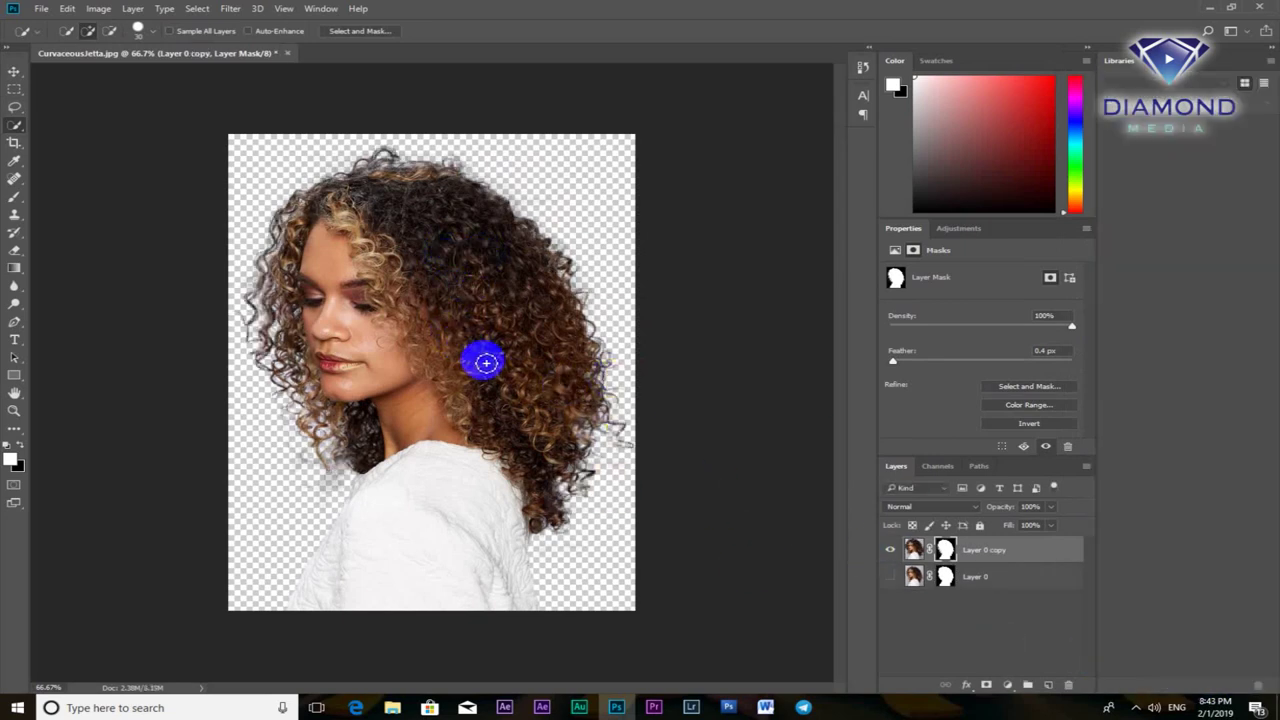
{"action": "scroll", "coordinate": [488, 351], "scroll_direction": "up", "scroll_amount": 1}
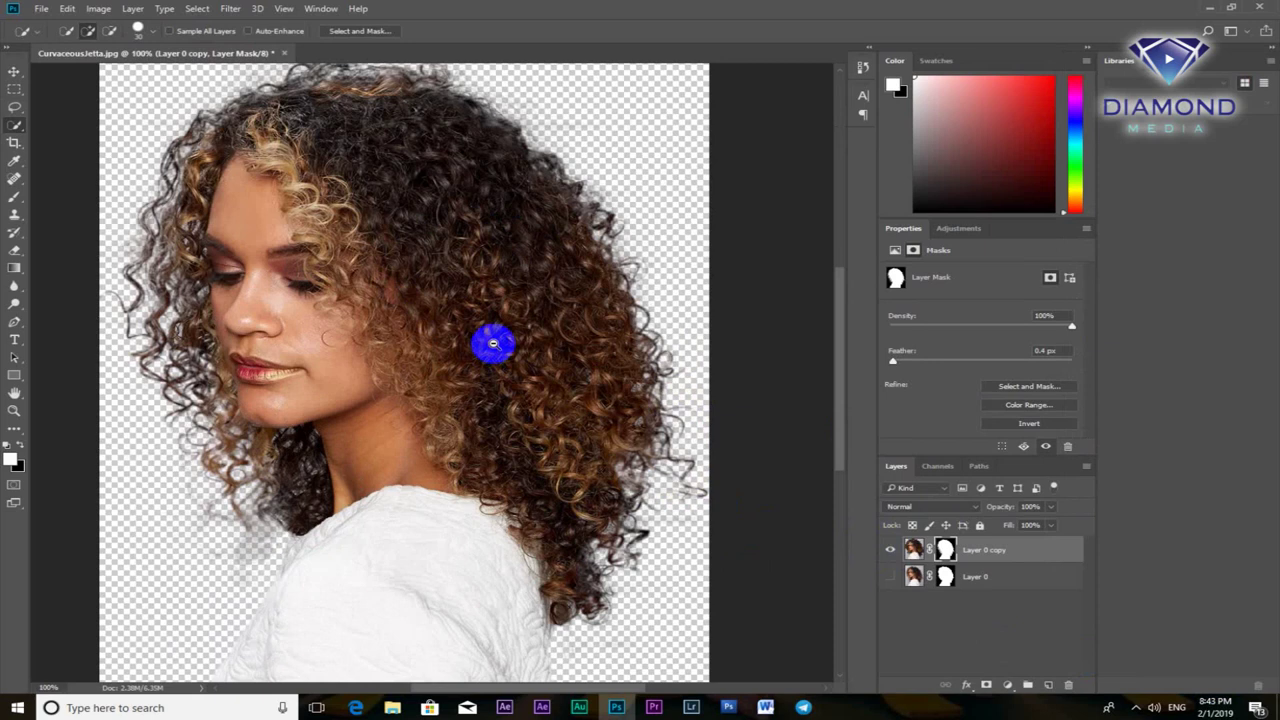
{"action": "scroll", "coordinate": [491, 343], "scroll_direction": "down", "scroll_amount": 1}
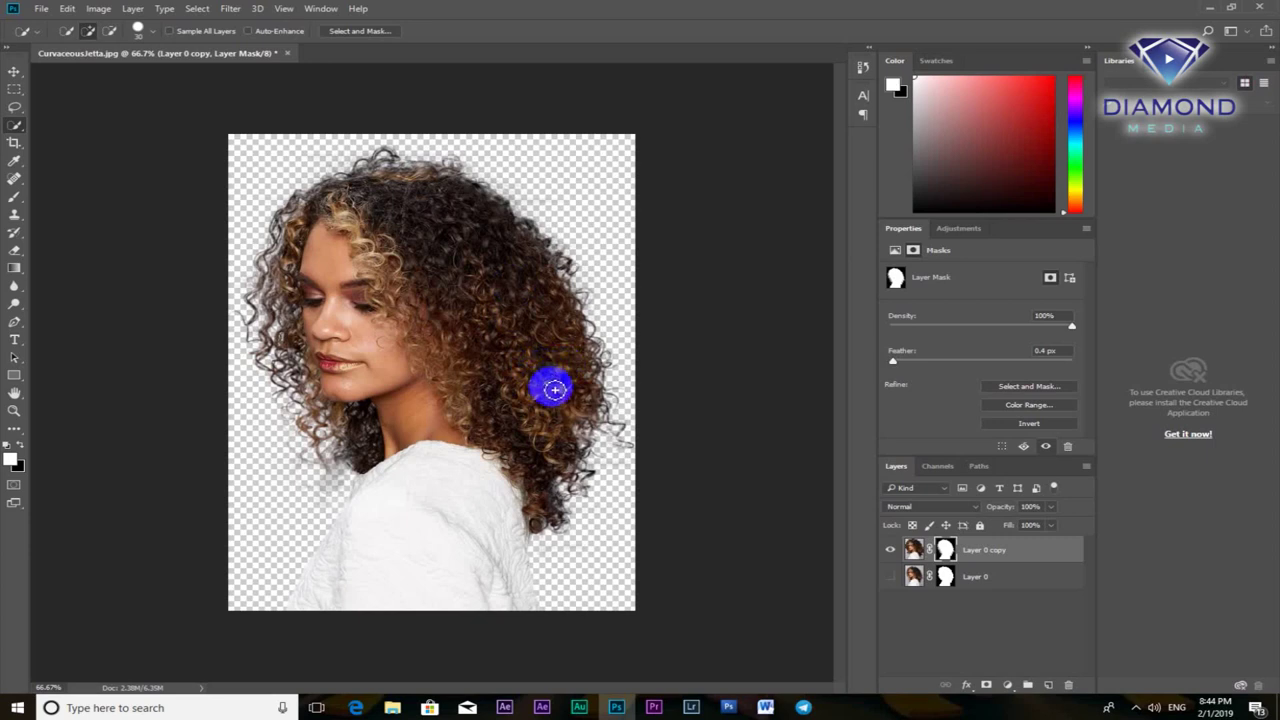
{"action": "left_click", "coordinate": [594, 440]}
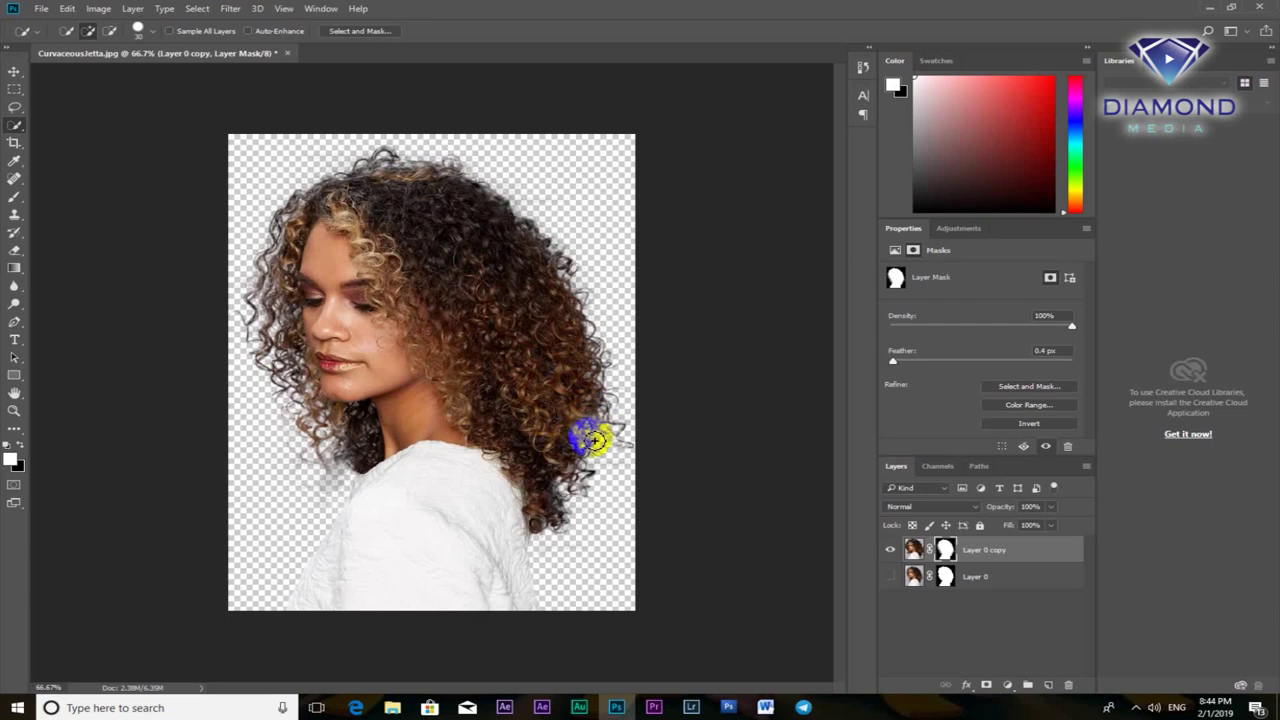